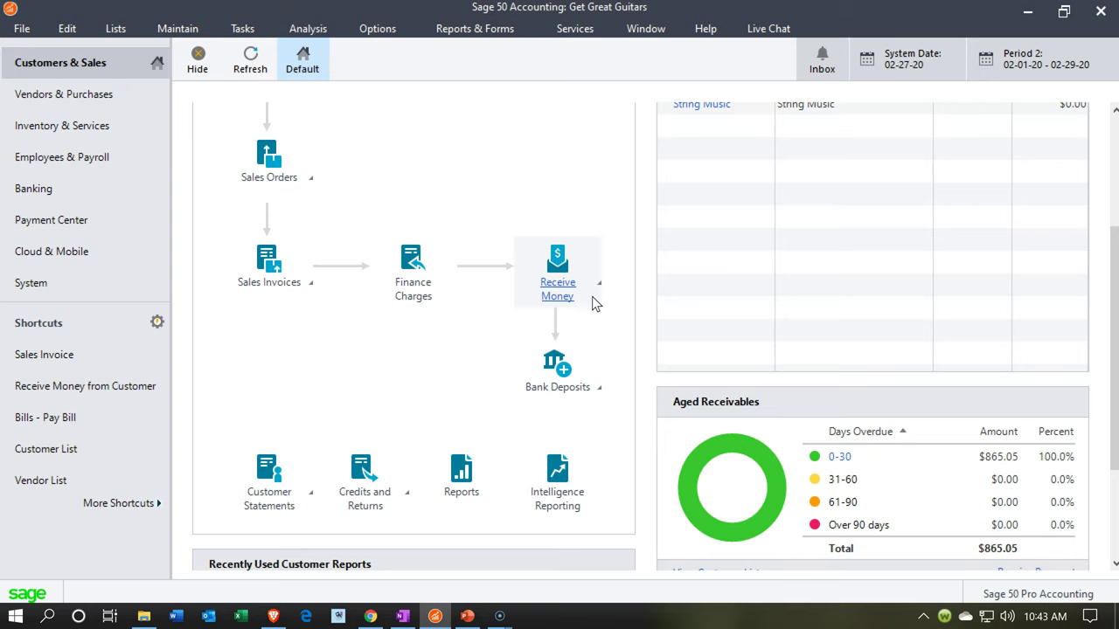
- Open a maximized form for receiving money from a customer
{"action": "left_click", "coordinate": [599, 371]}
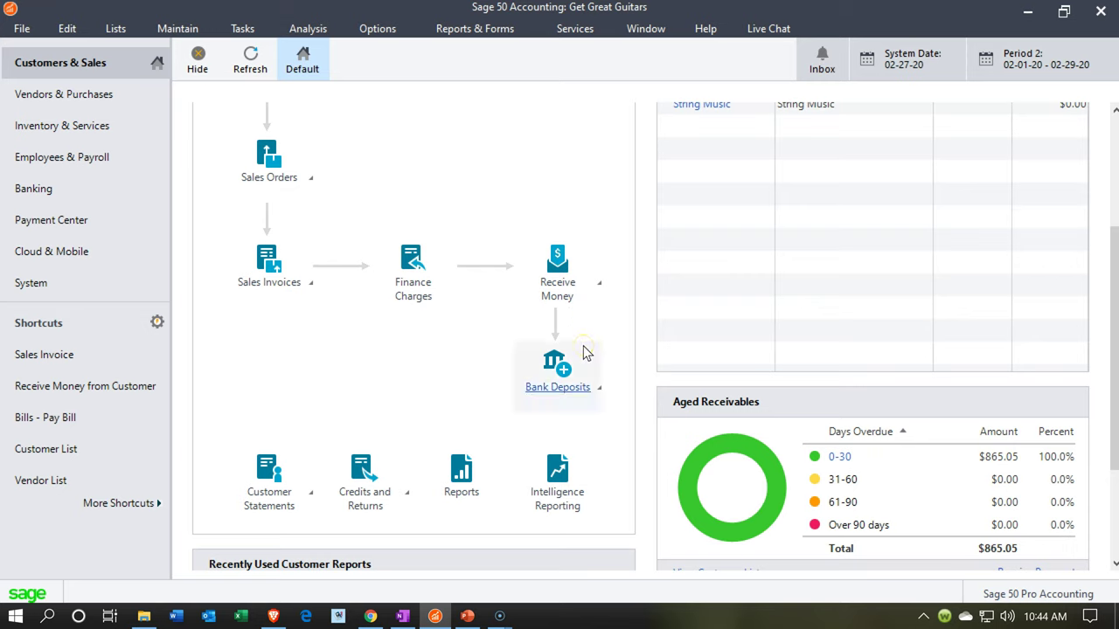
{"action": "left_click", "coordinate": [576, 297]}
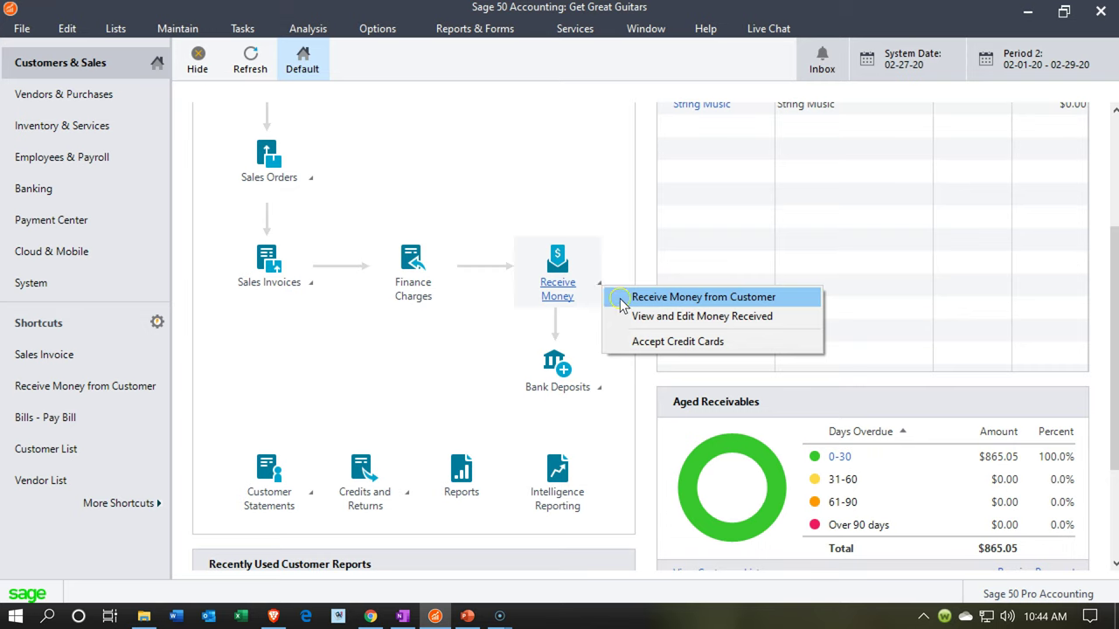
{"action": "left_click", "coordinate": [622, 302]}
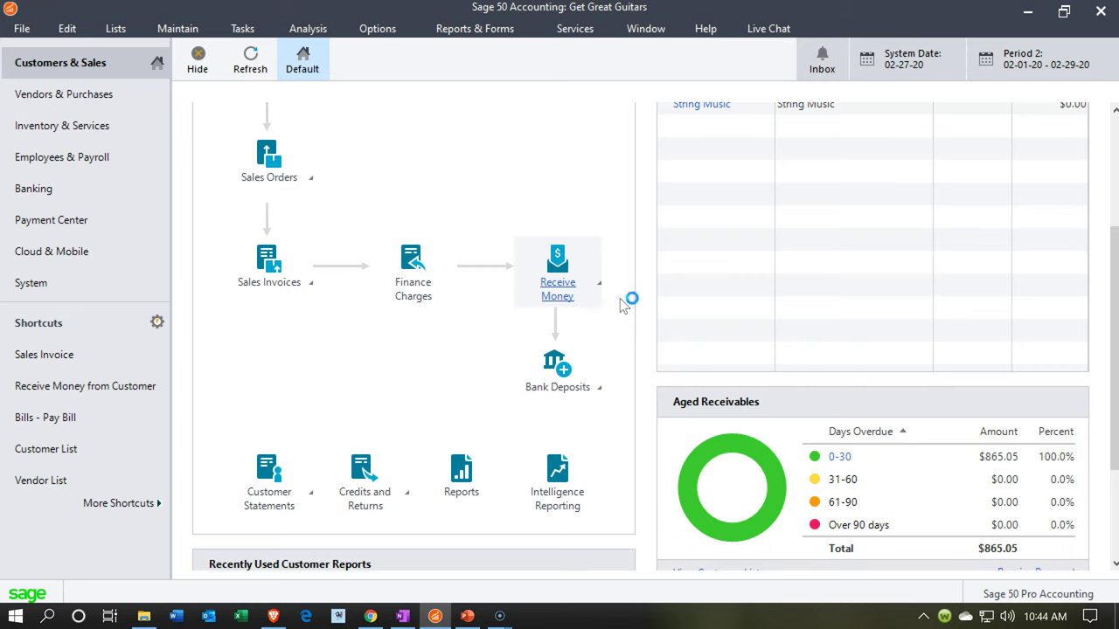
{"action": "left_click", "coordinate": [688, 251]}
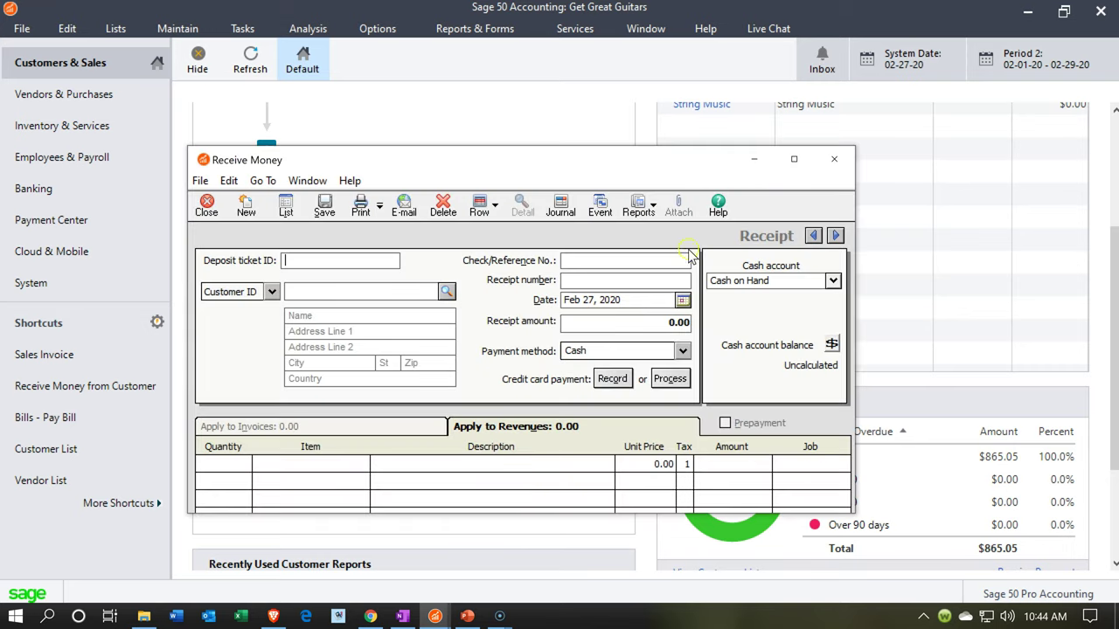
{"action": "left_click", "coordinate": [797, 160]}
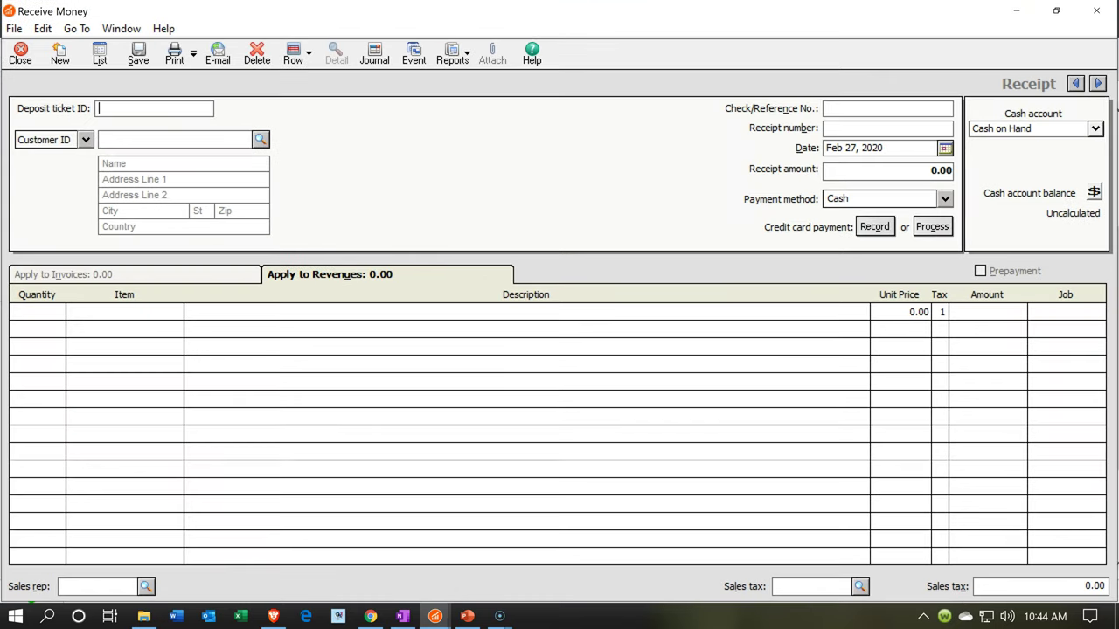
- Create and save a new customer with Garcia Guitar as both the customer ID and the name
{"action": "left_click", "coordinate": [262, 142]}
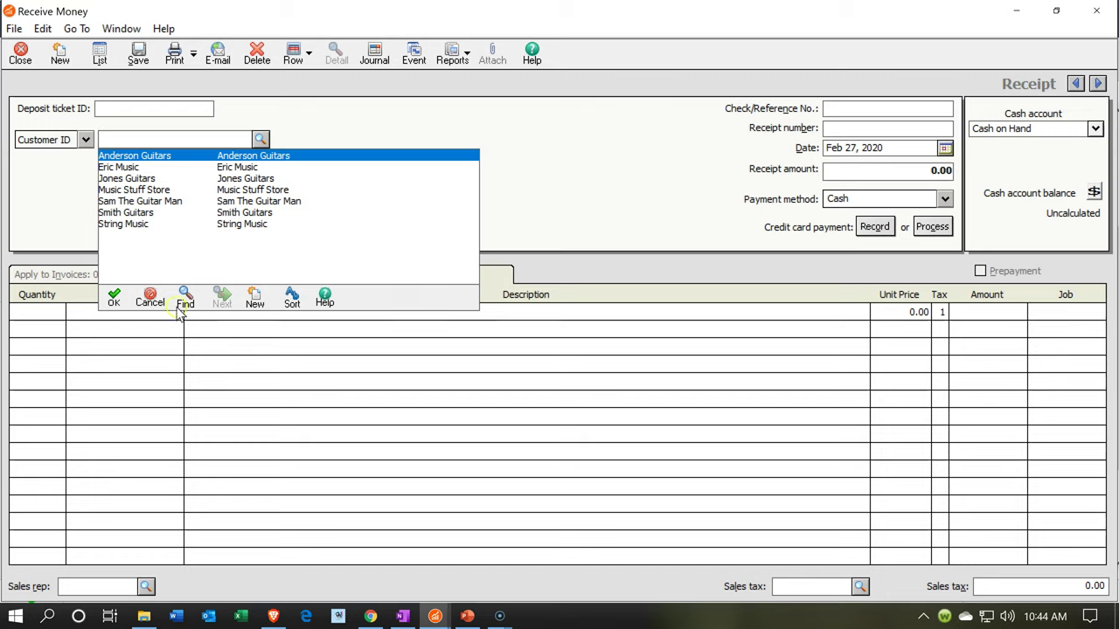
{"action": "left_click", "coordinate": [255, 297]}
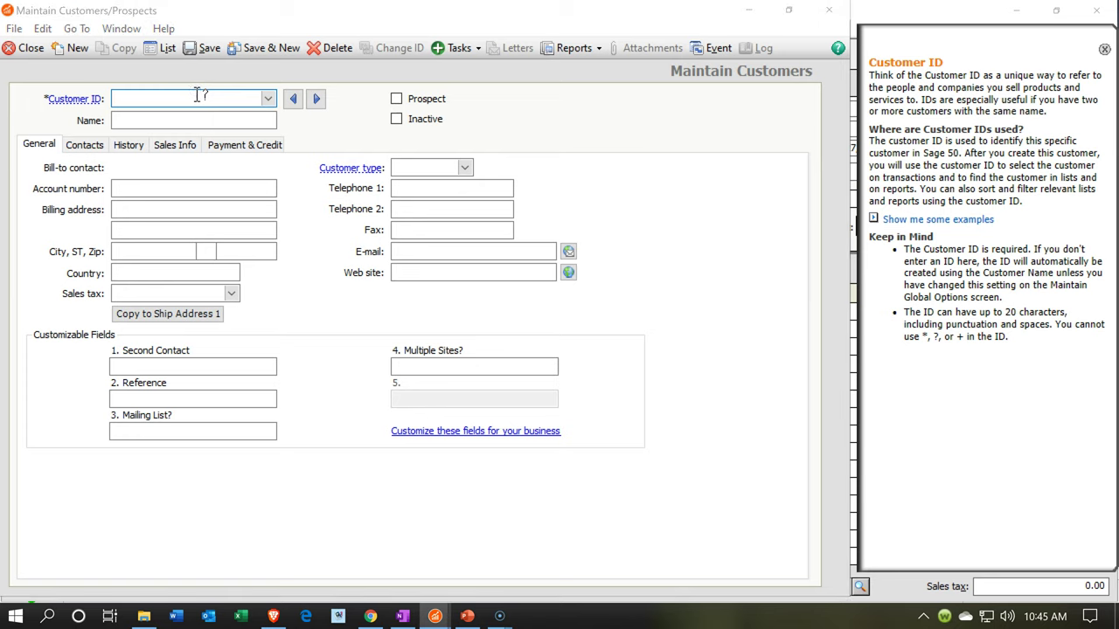
{"action": "type", "text": "Garcia Guitar"}
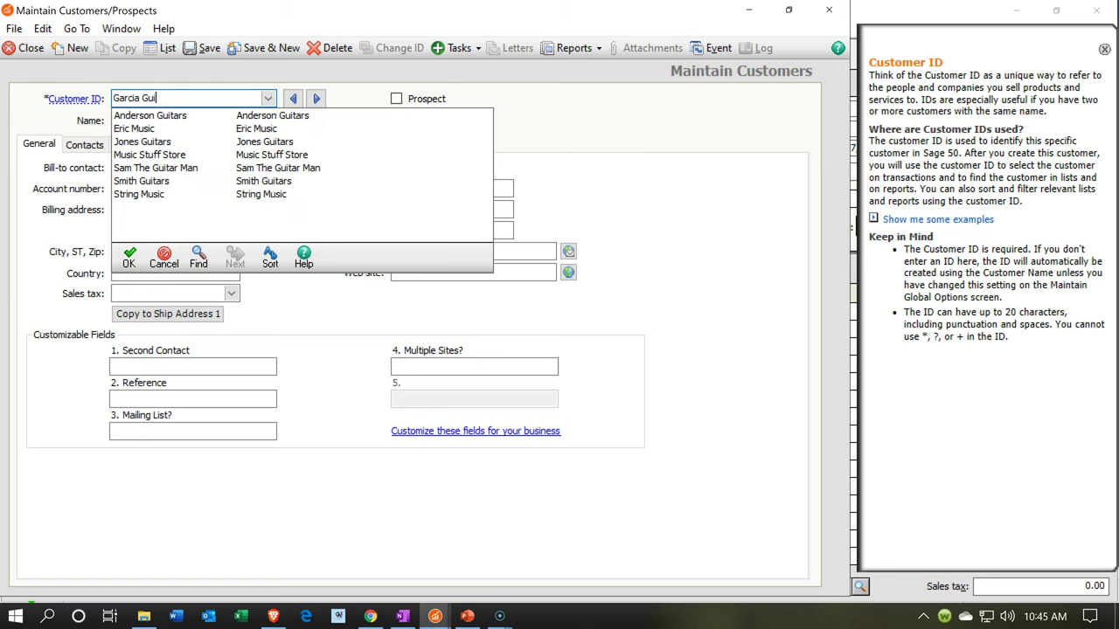
{"action": "key", "text": "Tab"}
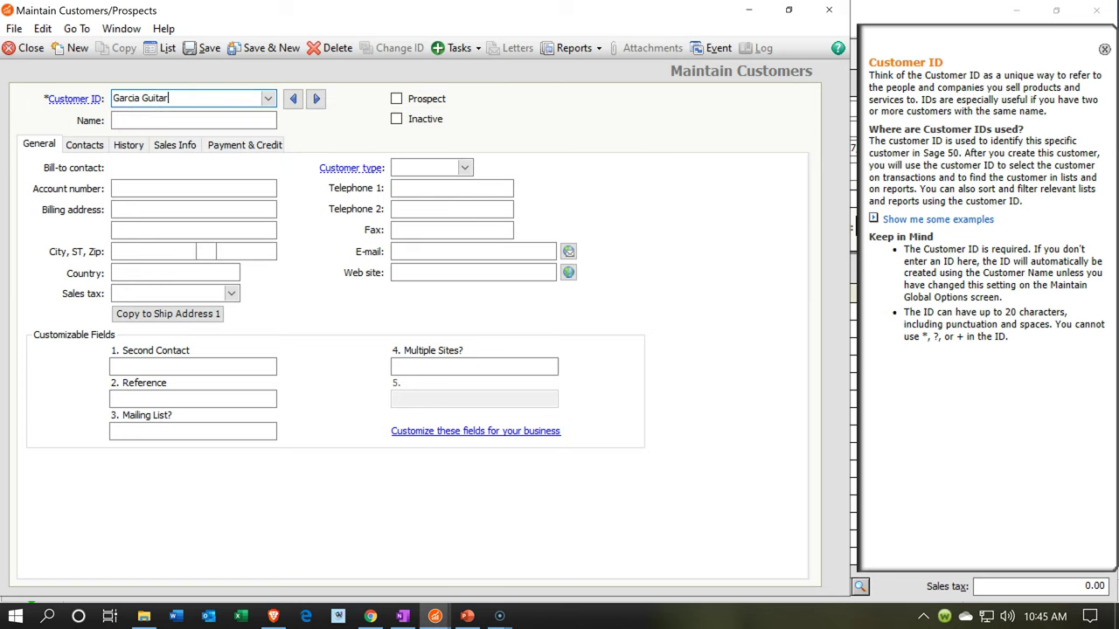
{"action": "left_click", "coordinate": [187, 97]}
{"action": "left_click_drag", "start_coordinate": [198, 97], "coordinate": [52, 96]}
{"action": "key", "text": "ctrl+c"}
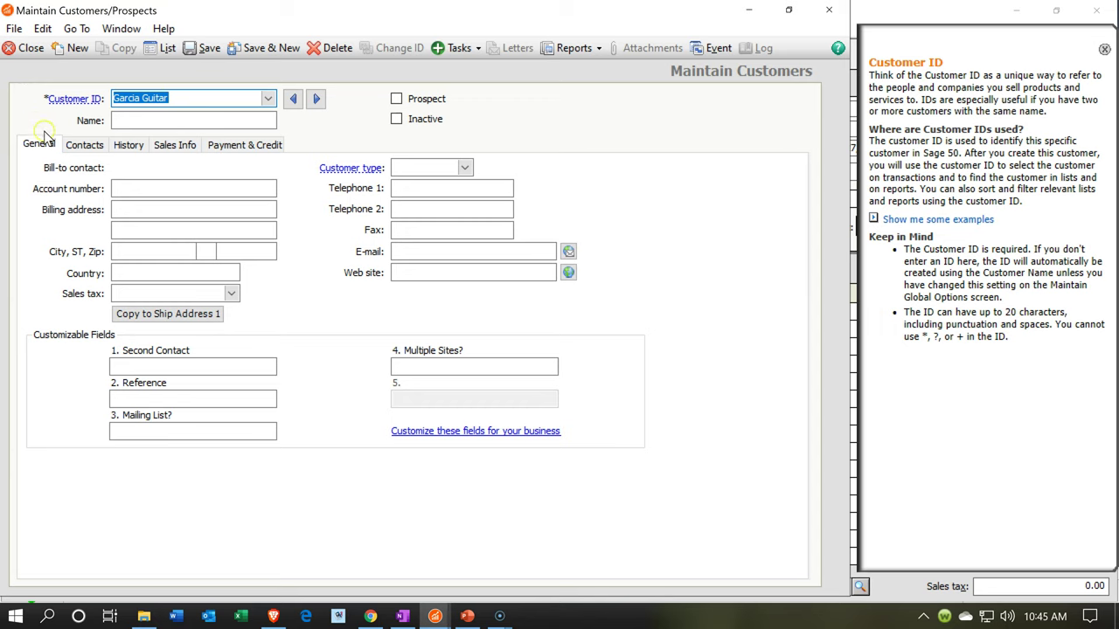
{"action": "left_click", "coordinate": [145, 114]}
{"action": "key", "text": "ctrl+v"}
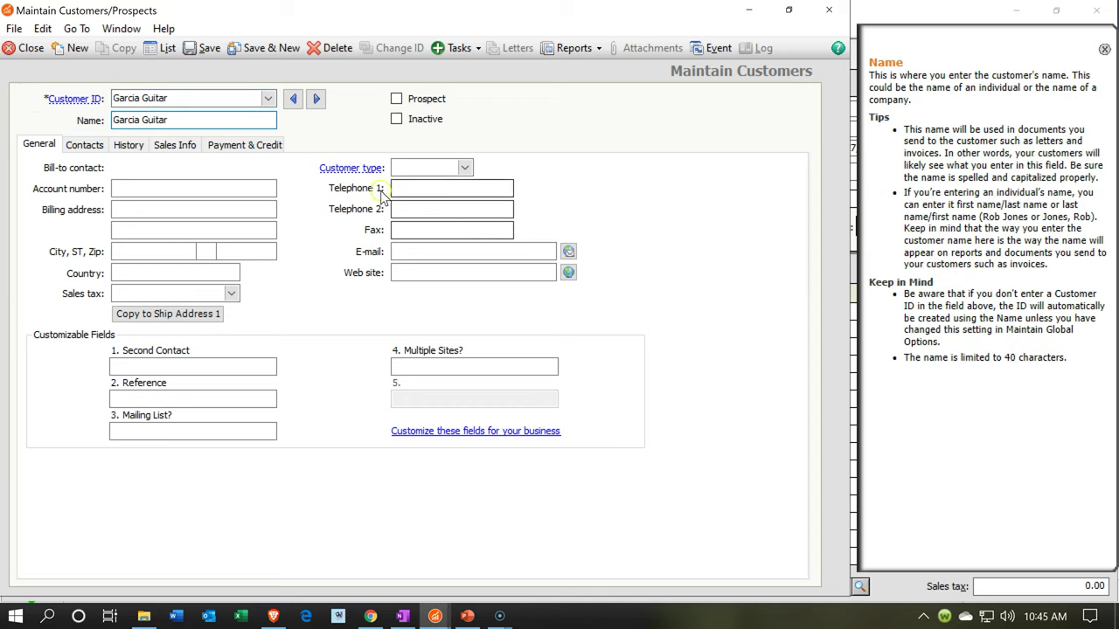
{"action": "left_click", "coordinate": [199, 53]}
{"action": "left_click", "coordinate": [198, 50]}
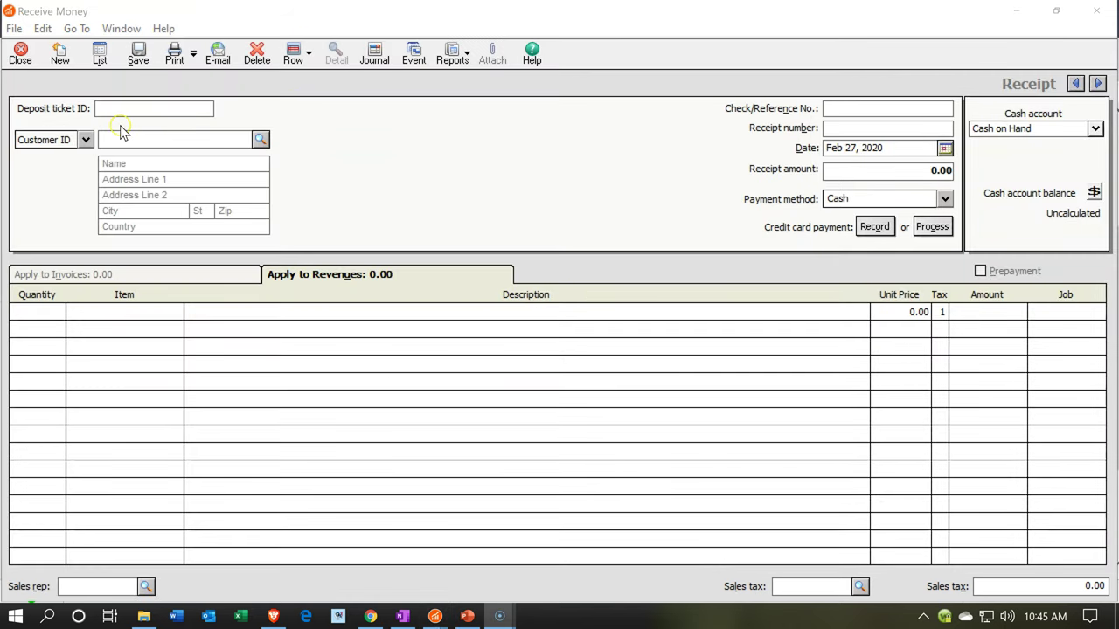
- Enter 4575 as the receipt's deposit ticket ID and choose Garcia Guitar as the customer
{"action": "left_click", "coordinate": [119, 107]}
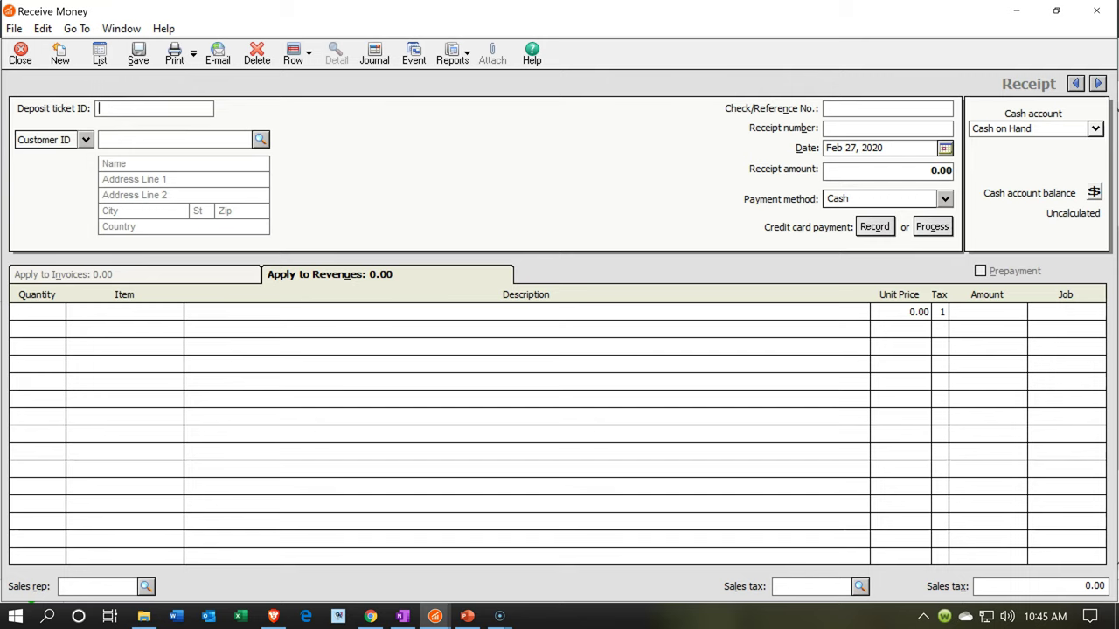
{"action": "type", "text": "4575"}
{"action": "key", "text": "Tab"}
{"action": "type", "text": "Gar"}
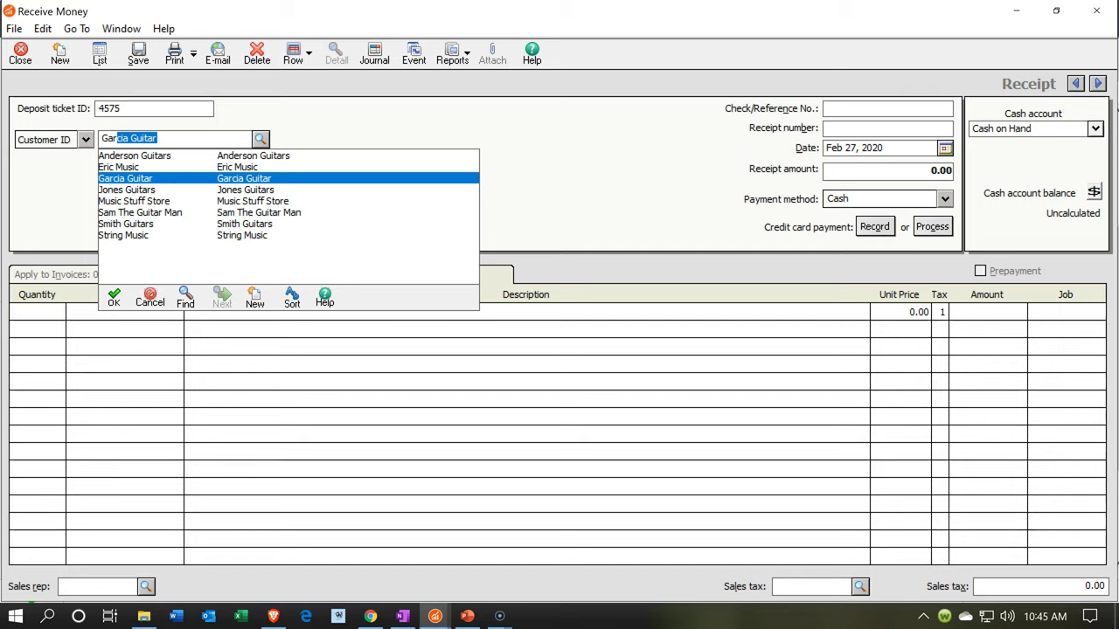
{"action": "key", "text": "Tab"}
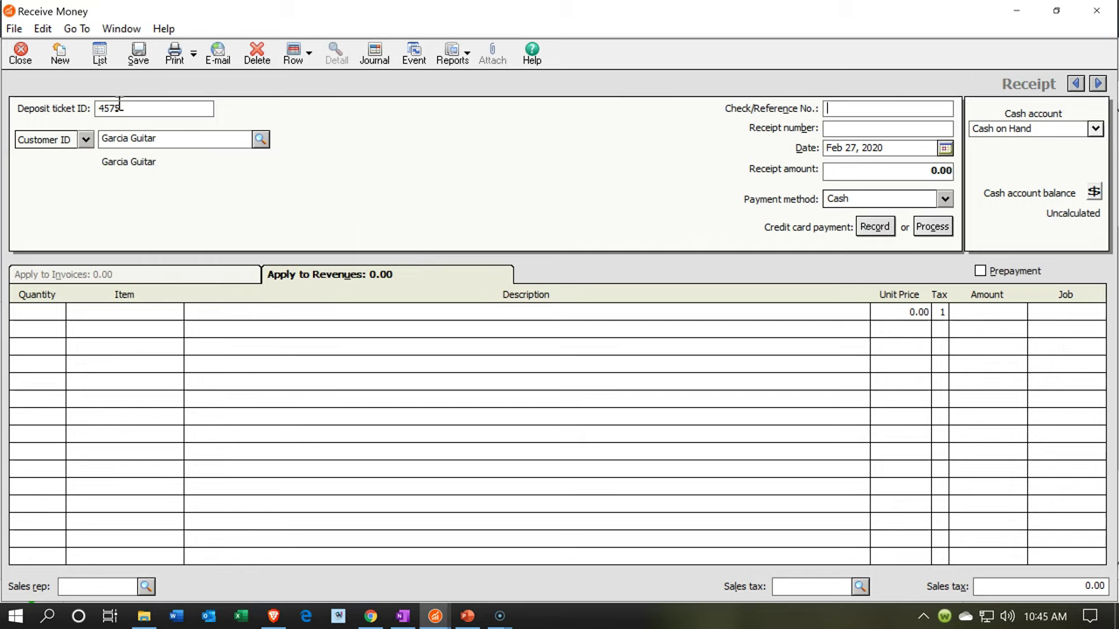
- Enter 1541 as the check/reference number and 1241 as the receipt number
{"action": "type", "text": "1541"}
{"action": "key", "text": "Tab"}
{"action": "type", "text": "1241"}
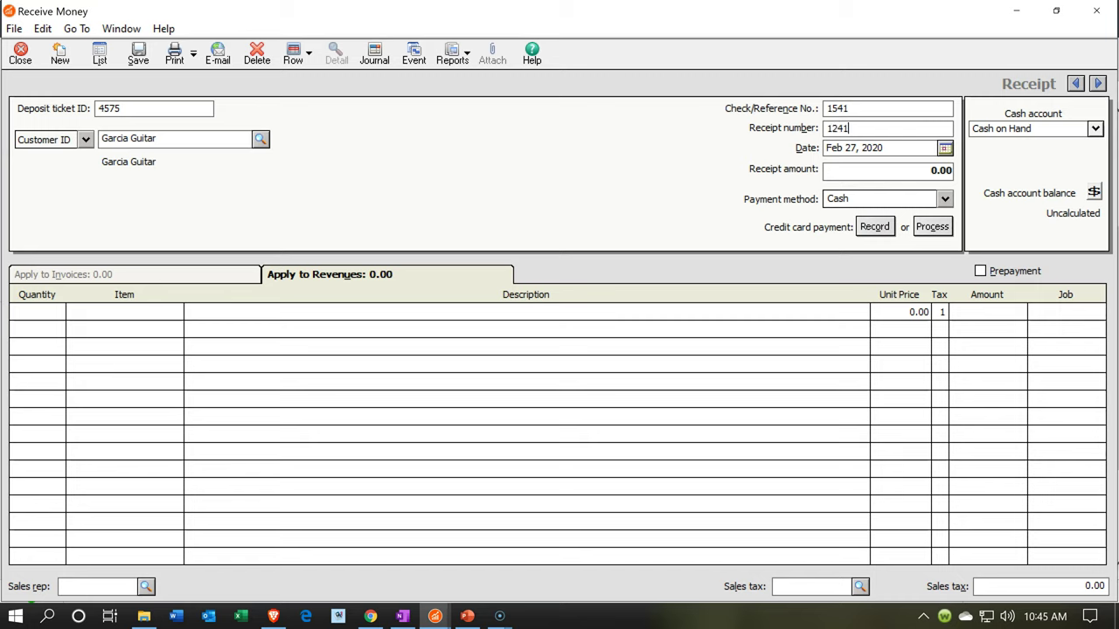
- Set the receipt date to Feb 14, 2020
{"action": "key", "text": "Tab"}
{"action": "key", "text": "minus"}
{"action": "key", "text": "minus"}
{"action": "key", "text": "minus"}
{"action": "key", "text": "minus"}
{"action": "key", "text": "minus"}
{"action": "key", "text": "minus"}
{"action": "key", "text": "minus"}
{"action": "key", "text": "minus"}
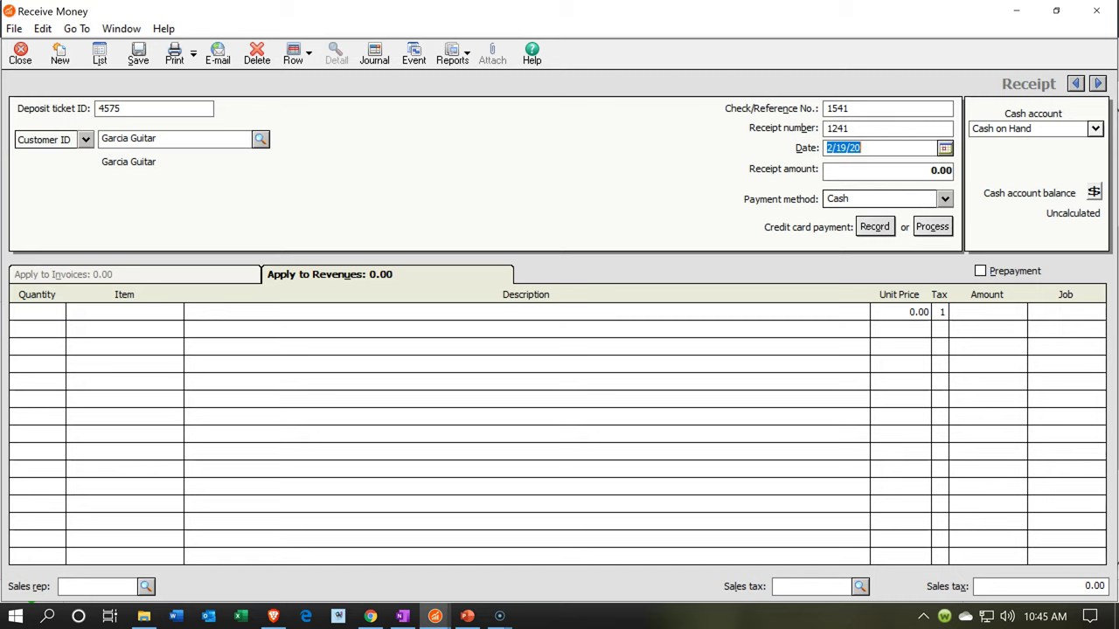
{"action": "key", "text": "minus"}
{"action": "key", "text": "minus"}
{"action": "key", "text": "minus"}
{"action": "key", "text": "minus"}
{"action": "key", "text": "Tab"}
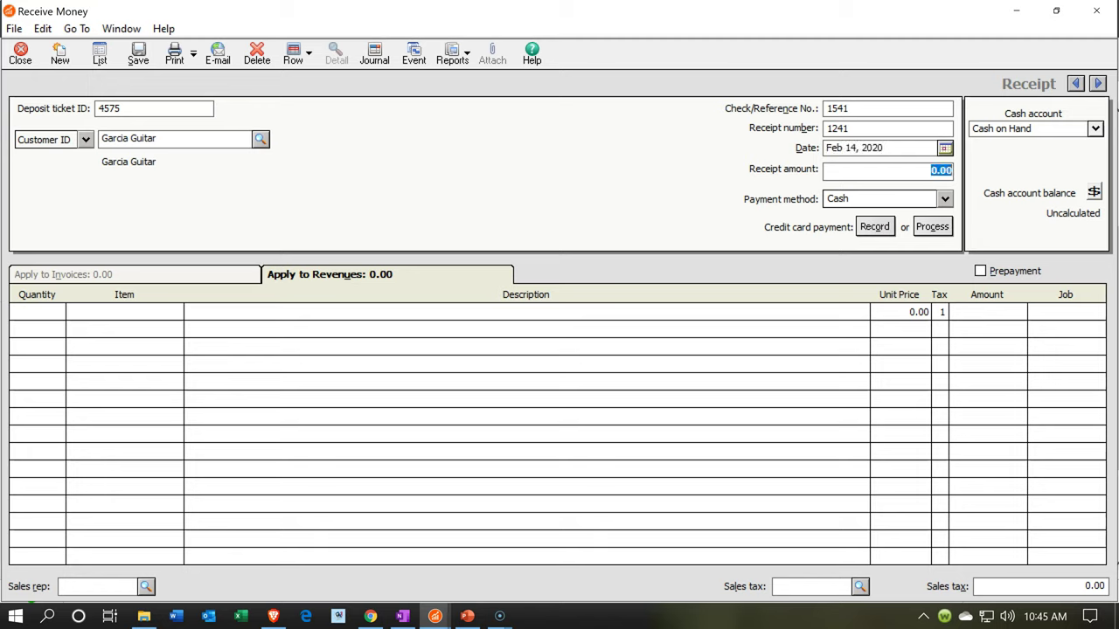
{"action": "key", "text": "Tab"}
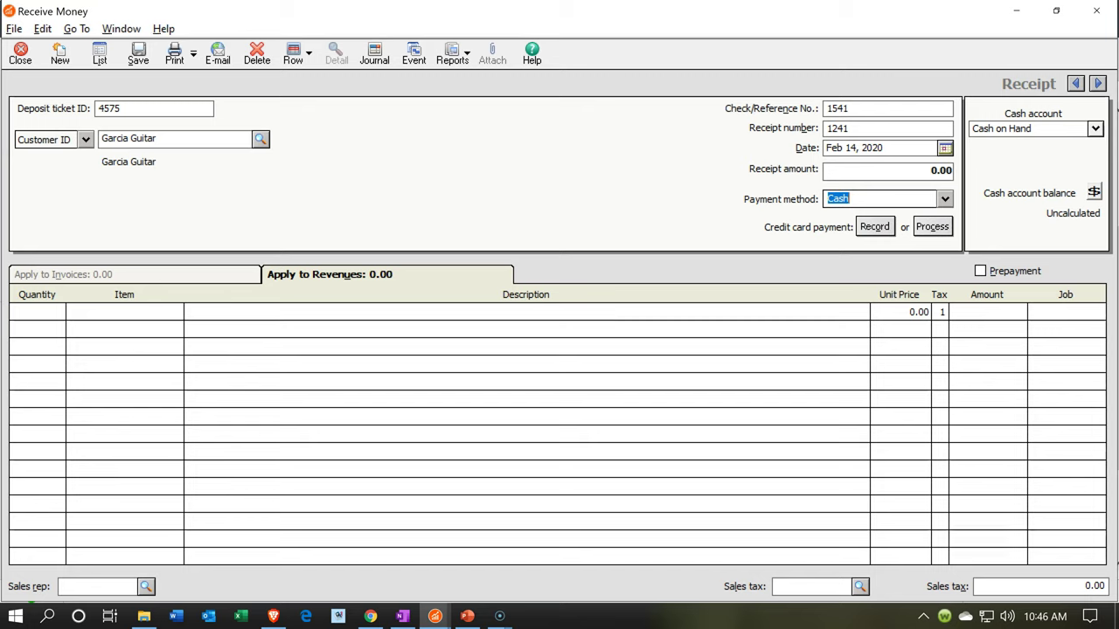
- Add a revenue line for a quantity of 1 of item ELP (Epiphone Les Paul), accepting its default values
{"action": "left_click", "coordinate": [48, 312]}
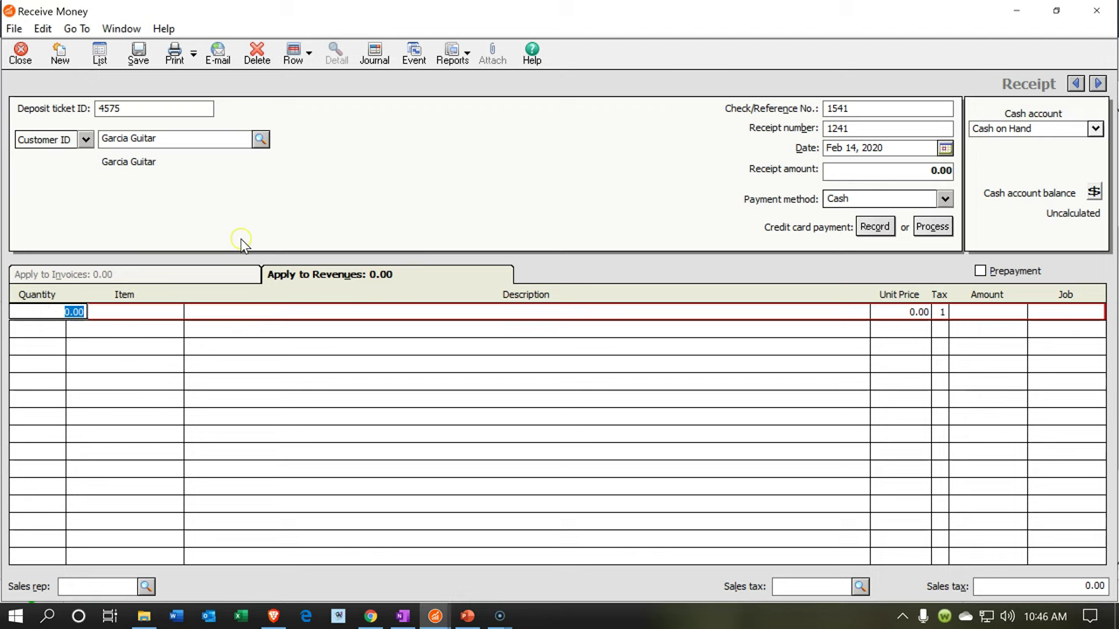
{"action": "type", "text": "1"}
{"action": "key", "text": "Tab"}
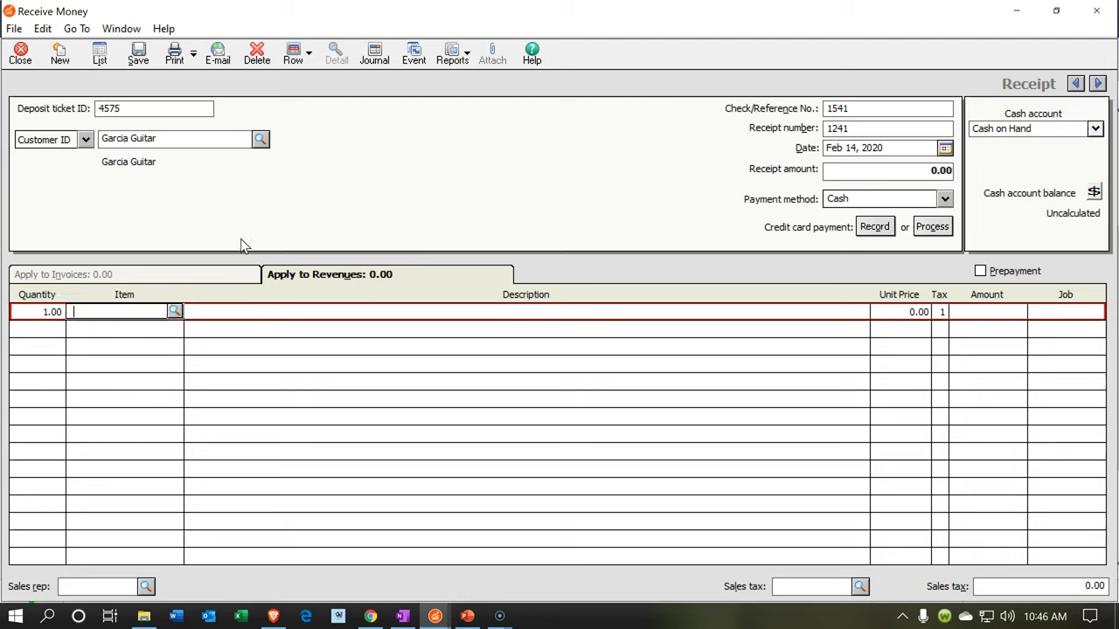
{"action": "type", "text": "elP"}
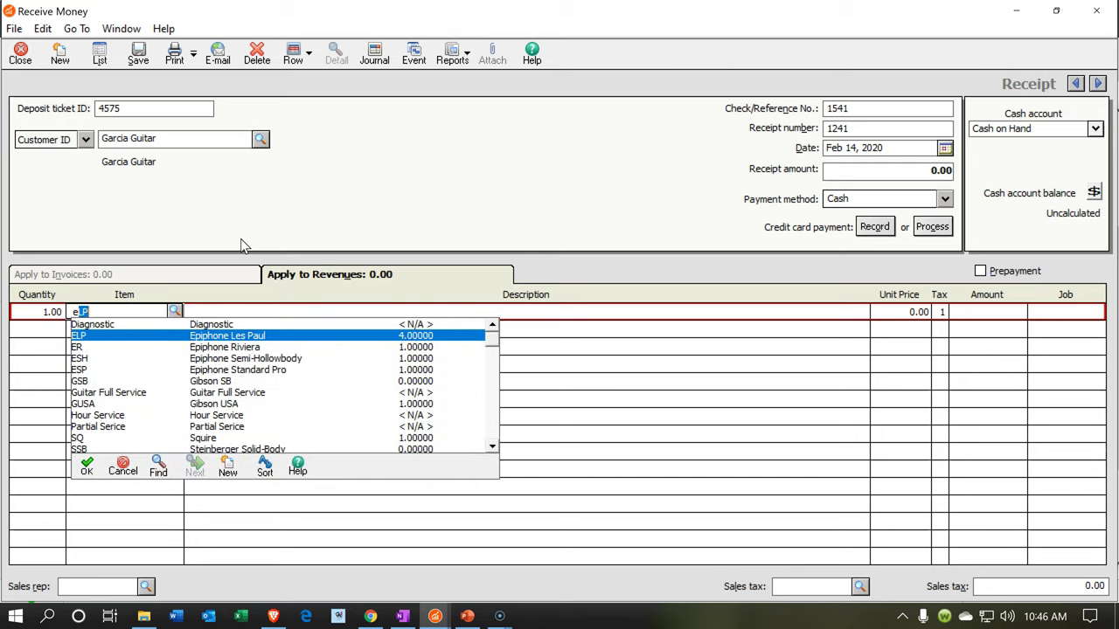
{"action": "key", "text": "Tab"}
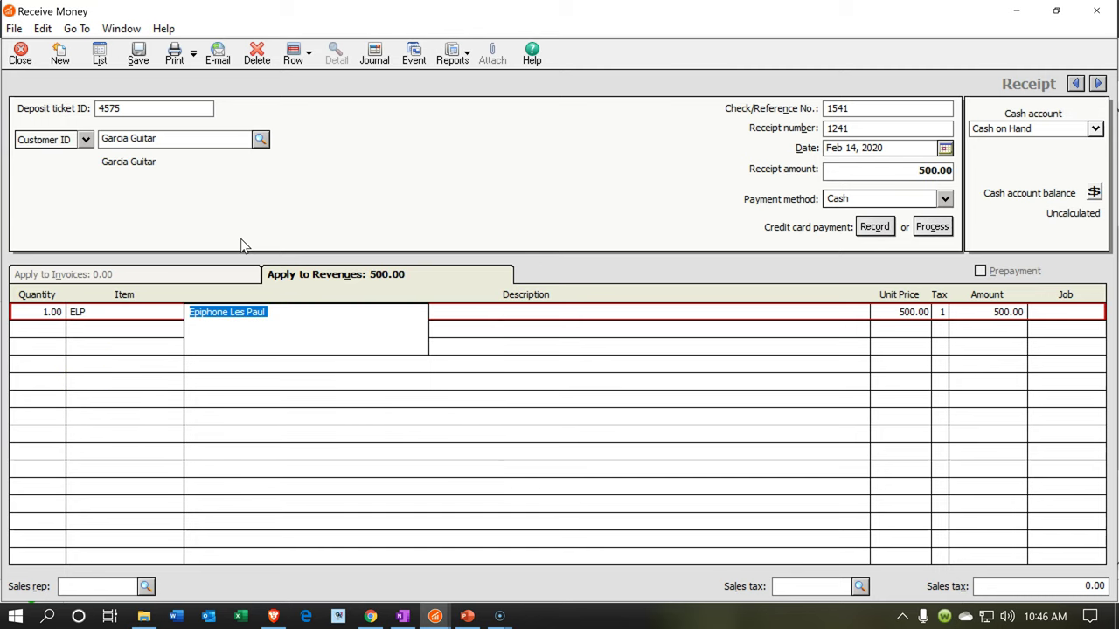
{"action": "key", "text": "Tab"}
{"action": "key", "text": "Tab"}
{"action": "key", "text": "Tab"}
{"action": "key", "text": "Tab"}
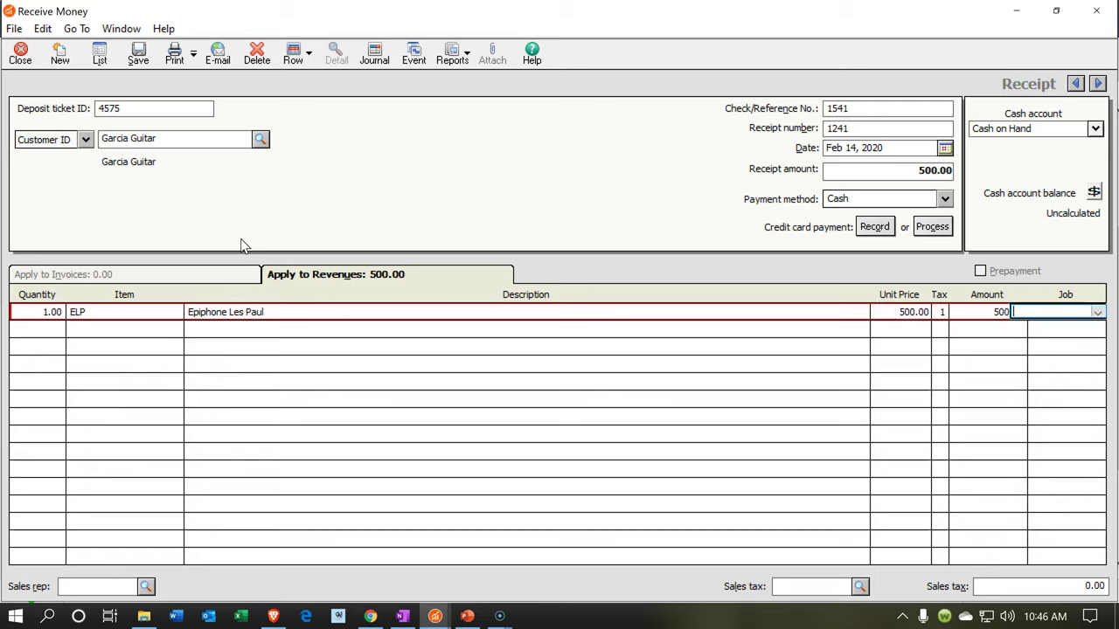
- Apply the CA Tax sales tax code to the receipt
{"action": "left_click", "coordinate": [860, 586]}
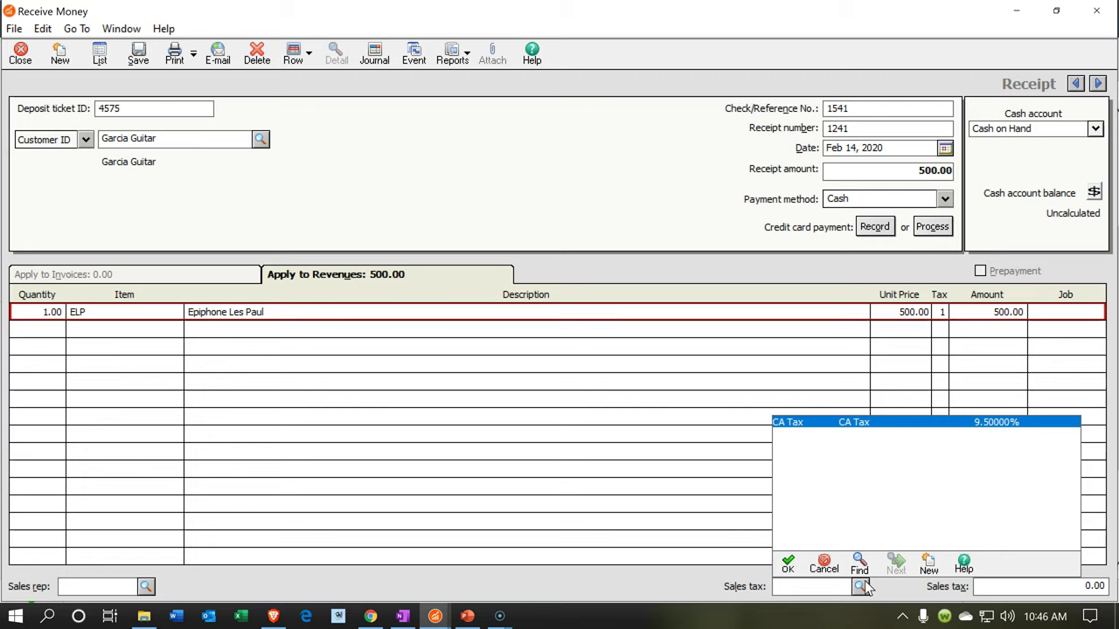
{"action": "double_click", "coordinate": [835, 423]}
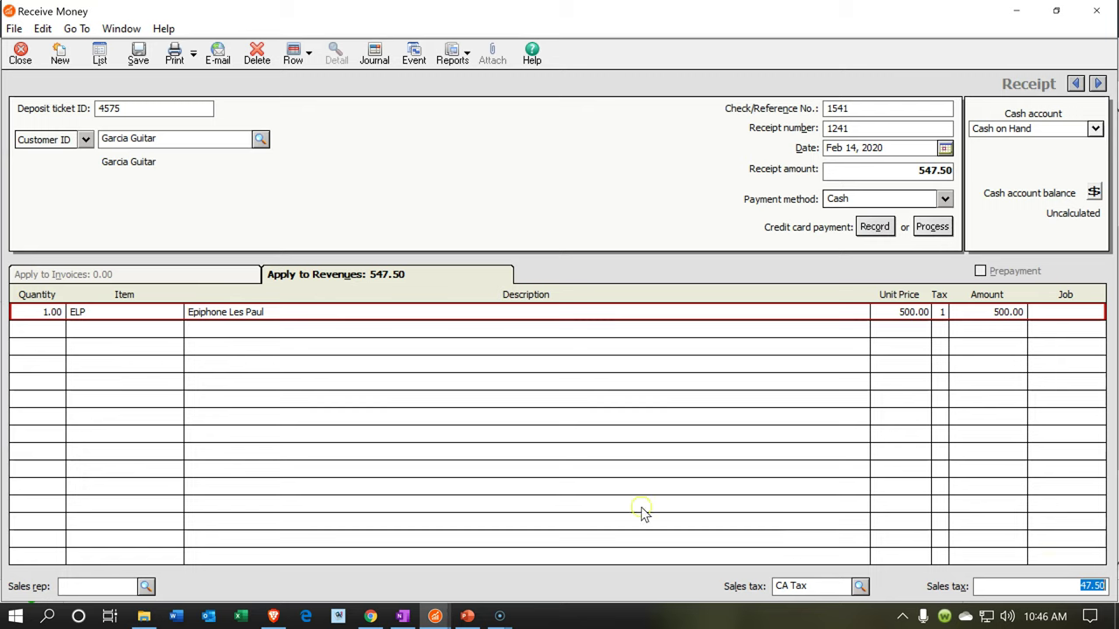
{"action": "left_click", "coordinate": [242, 327]}
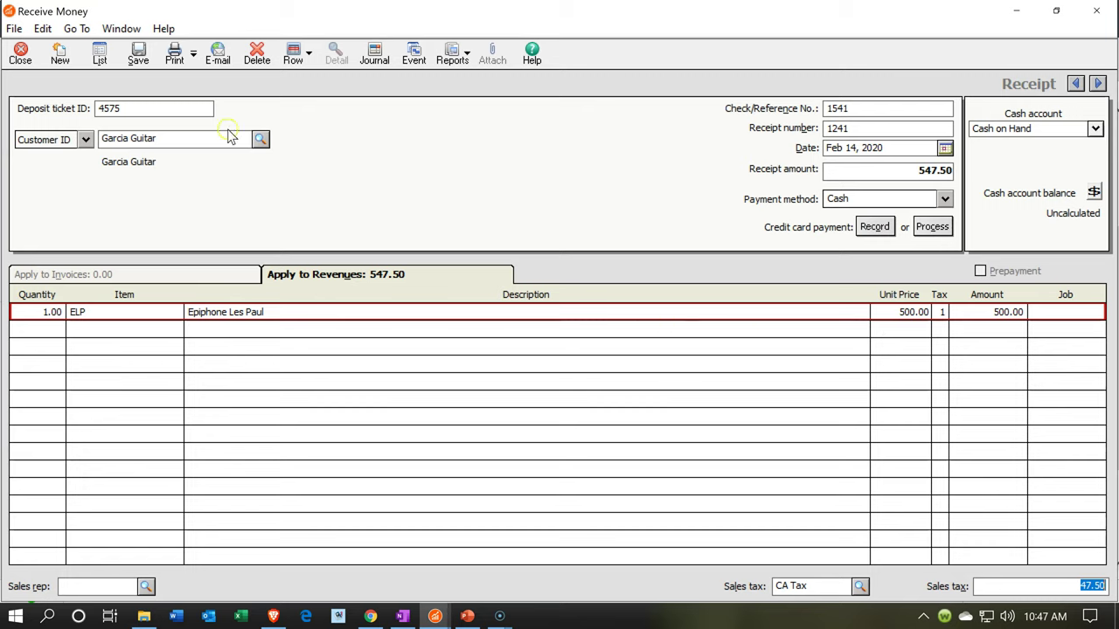
- Save the cash receipt and close the Receive Money form
{"action": "left_click", "coordinate": [138, 66]}
{"action": "left_click", "coordinate": [138, 58]}
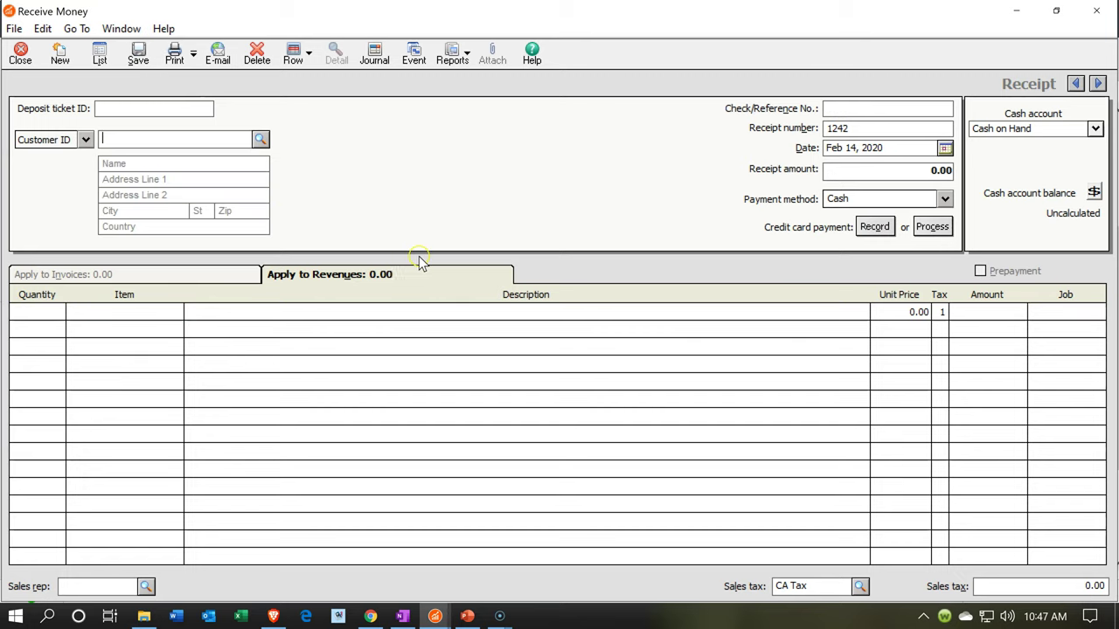
{"action": "left_click", "coordinate": [1096, 11]}
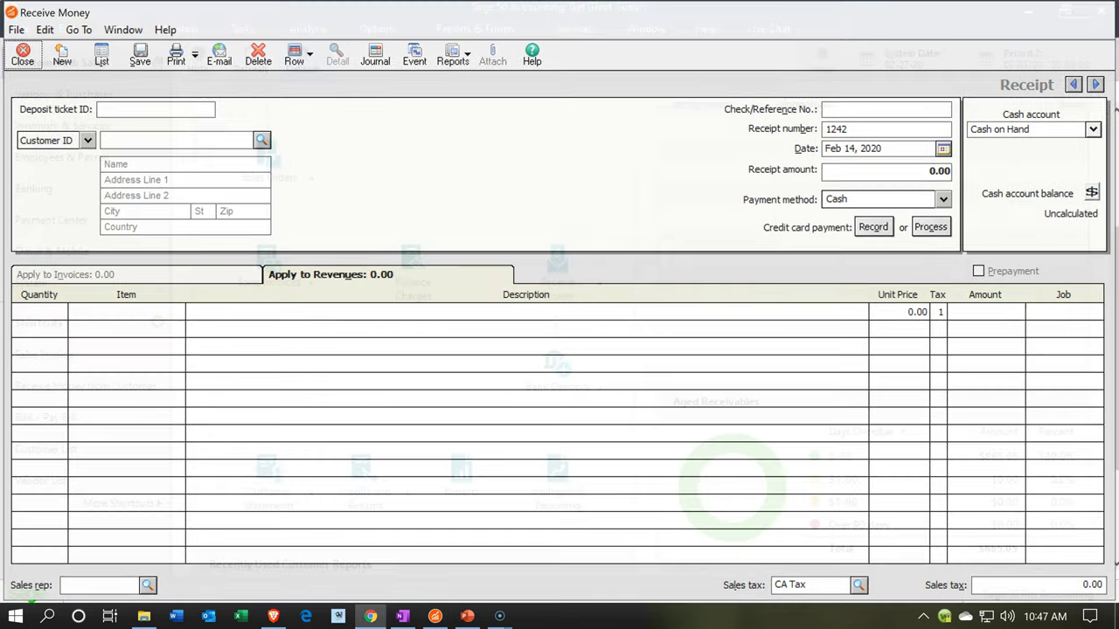
- Open the Working Trial Balance from the General Ledger reports
{"action": "left_click", "coordinate": [464, 31]}
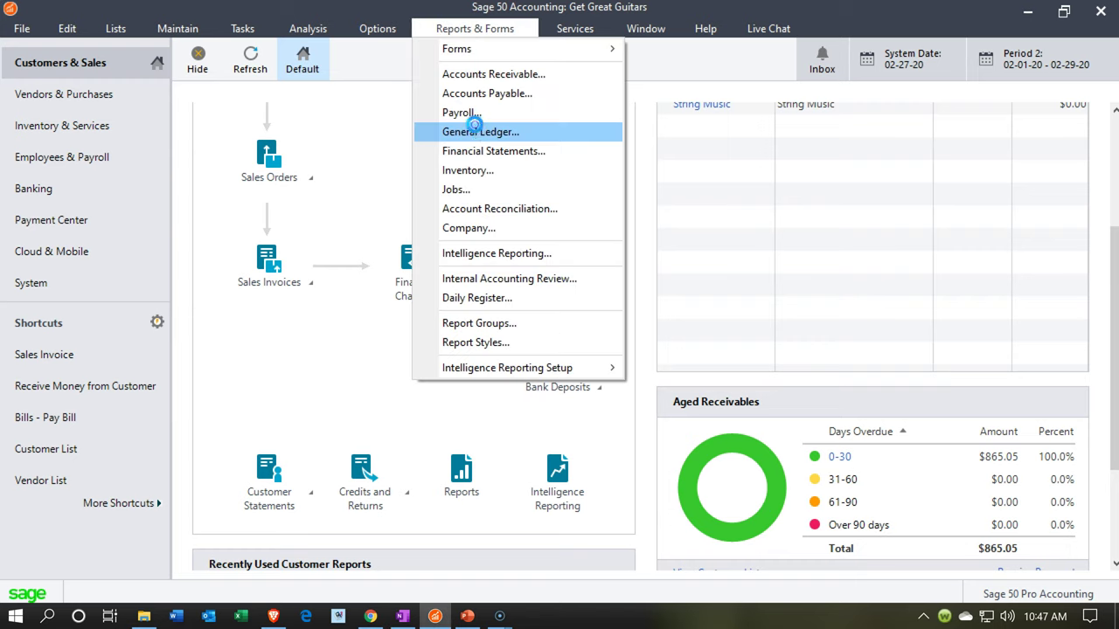
{"action": "left_click", "coordinate": [478, 132]}
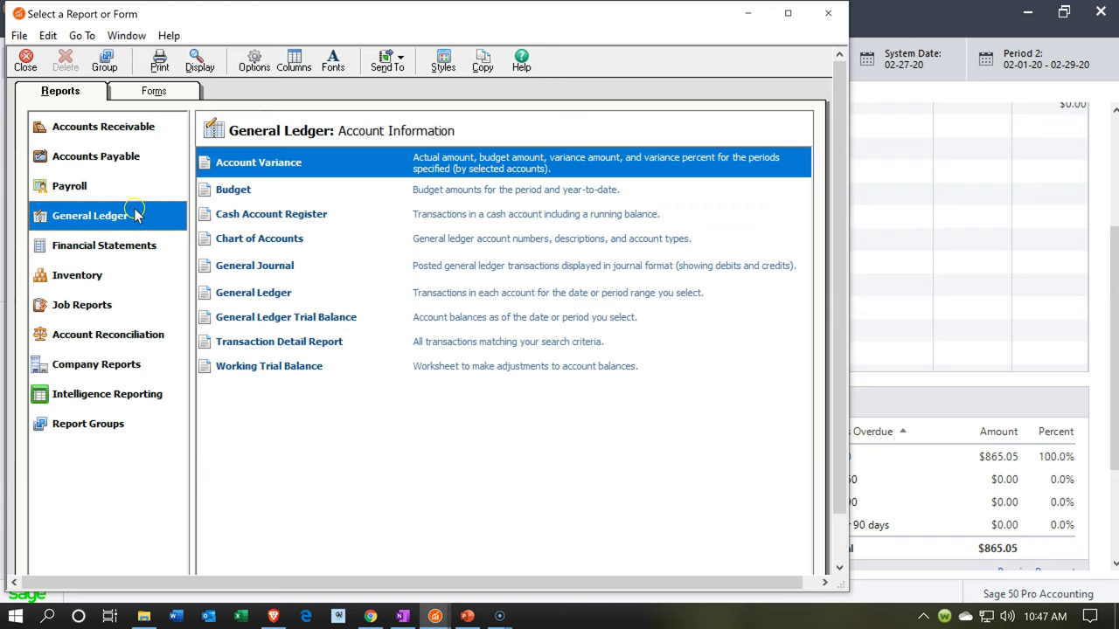
{"action": "left_click", "coordinate": [273, 375]}
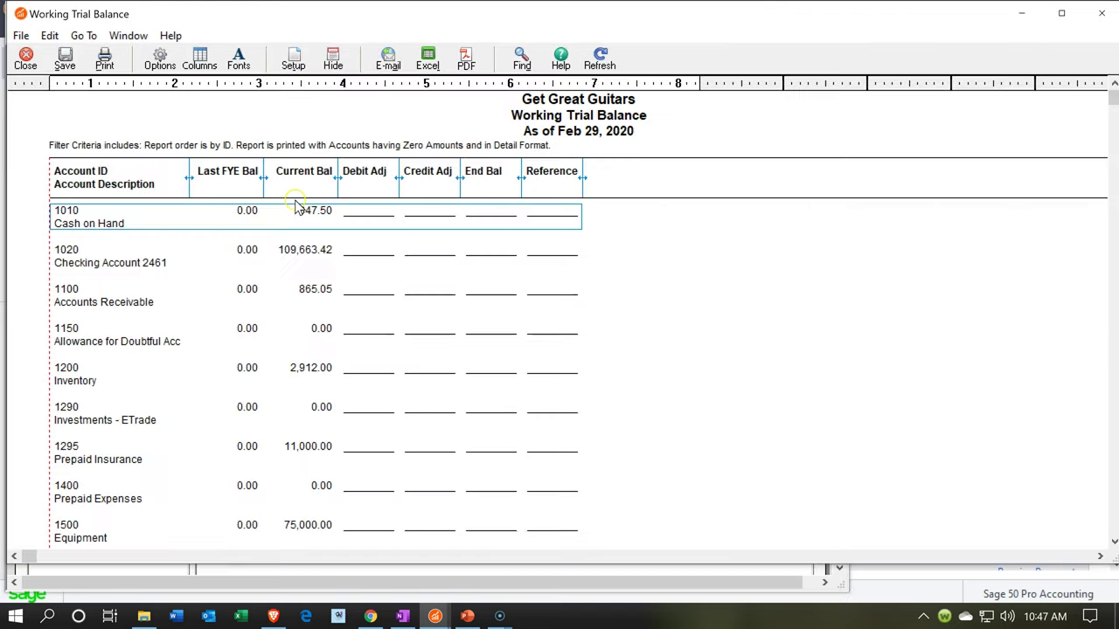
- Set the Working Trial Balance to the specific date 2/29/2020 and exclude accounts with zero amounts
{"action": "left_click", "coordinate": [161, 68]}
{"action": "left_click", "coordinate": [271, 149]}
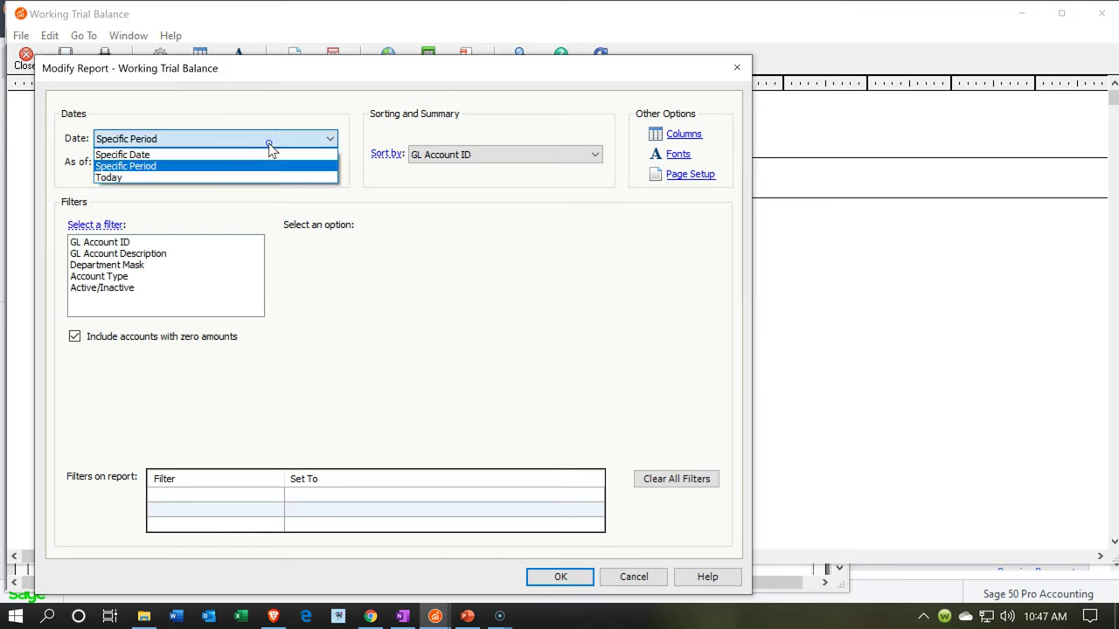
{"action": "left_click", "coordinate": [254, 157]}
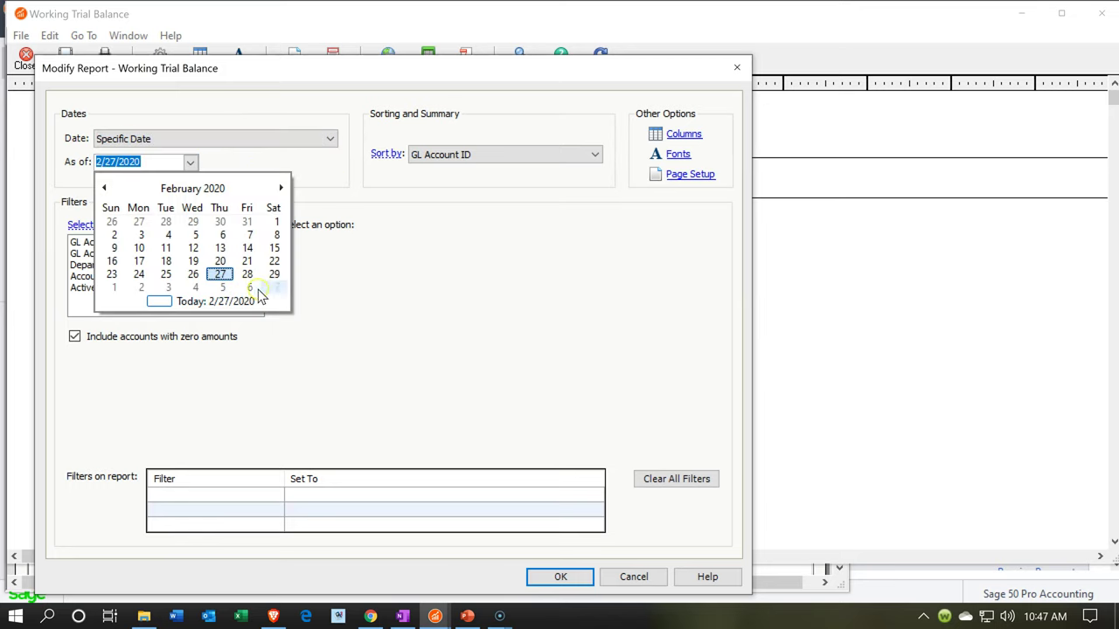
{"action": "left_click", "coordinate": [276, 275]}
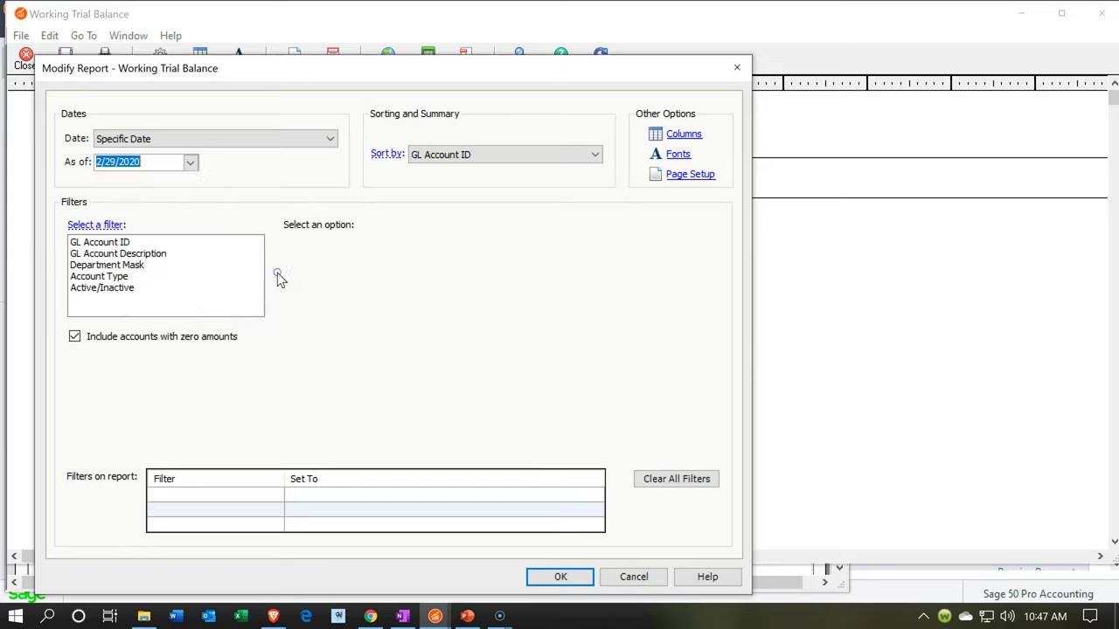
{"action": "left_click", "coordinate": [74, 339]}
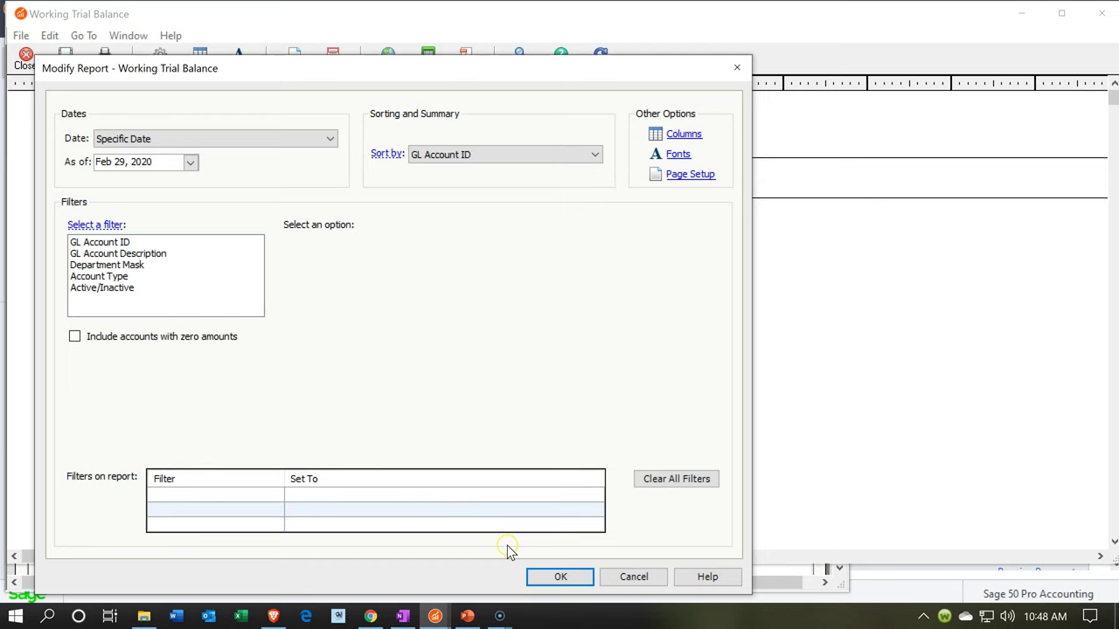
{"action": "left_click", "coordinate": [559, 577]}
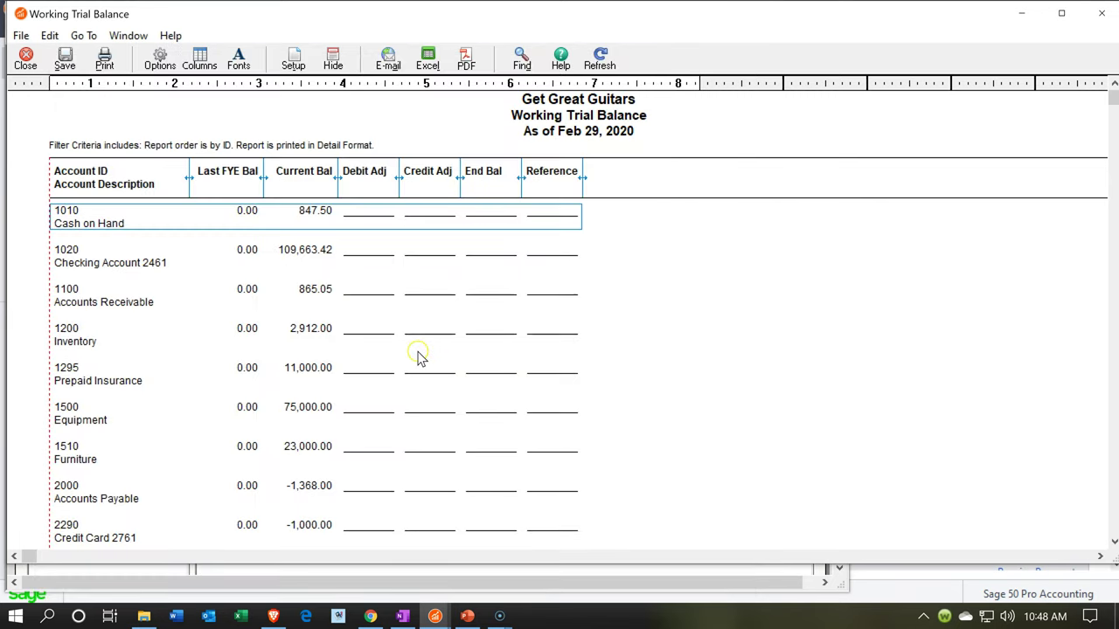
- Drill from Cash on Hand into its ledger detail and the Garcia Guitar receipt, and return to the trial balance
{"action": "double_click", "coordinate": [306, 209]}
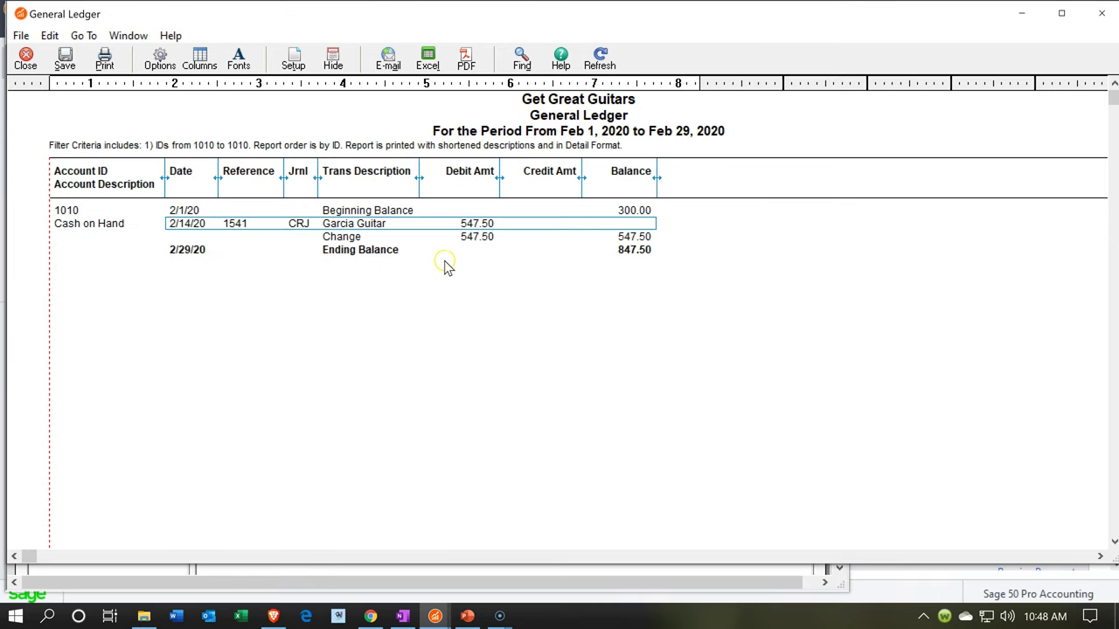
{"action": "double_click", "coordinate": [473, 222]}
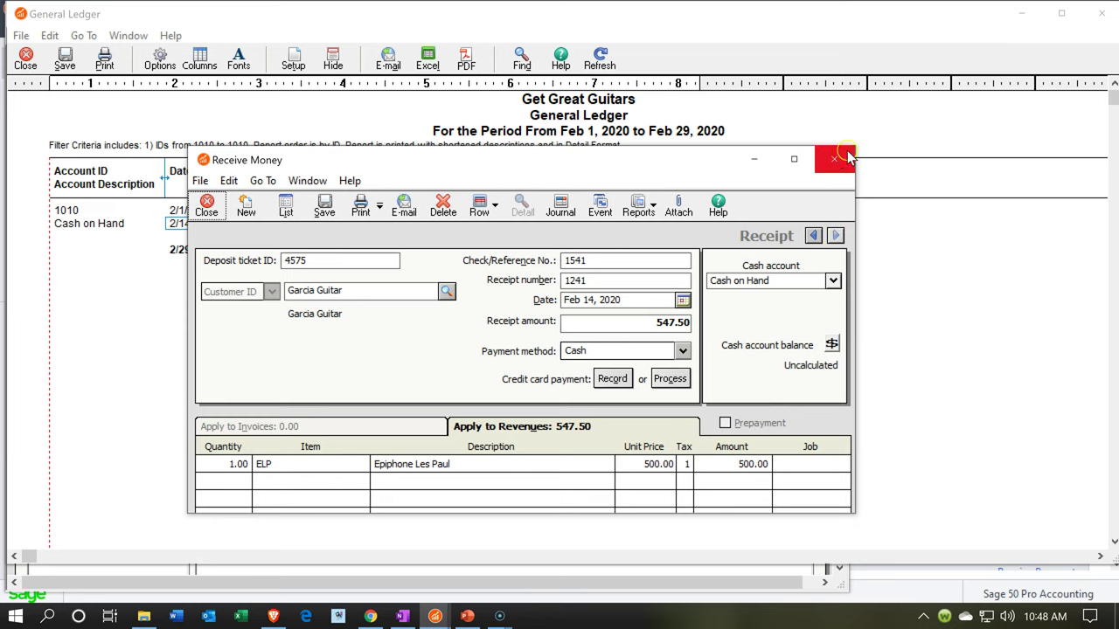
{"action": "left_click", "coordinate": [1100, 13]}
- View the general ledger detail behind the Sales Income and Sales Tax Payable balances in the trial balance
{"action": "scroll", "coordinate": [387, 474], "scroll_direction": "down", "scroll_amount": 5}
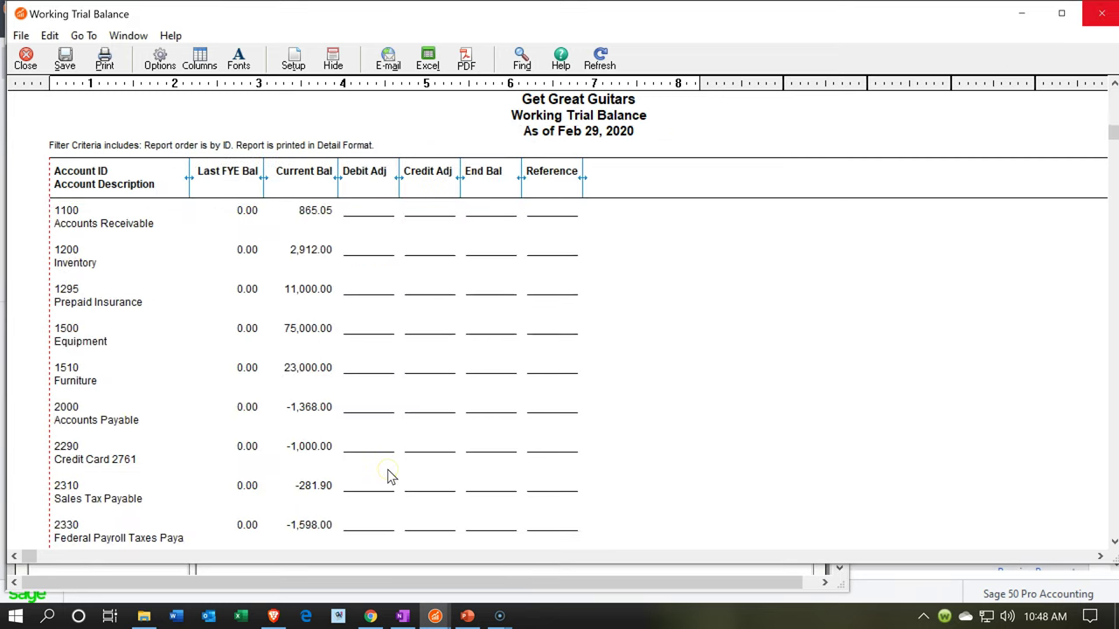
{"action": "scroll", "coordinate": [391, 476], "scroll_direction": "down", "scroll_amount": 2}
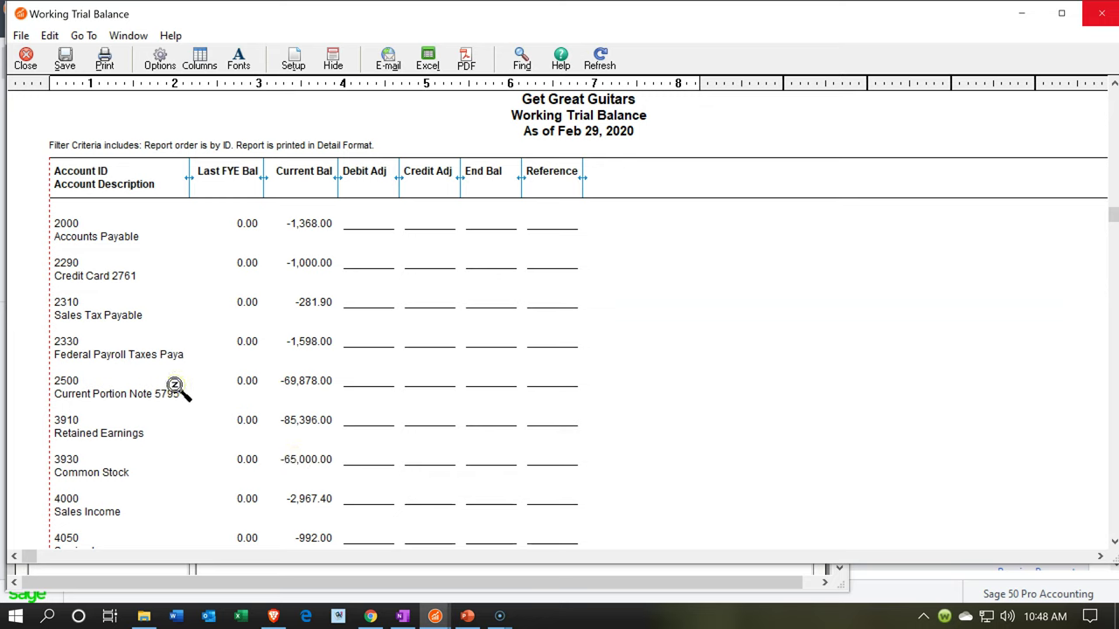
{"action": "scroll", "coordinate": [175, 385], "scroll_direction": "down", "scroll_amount": 4}
{"action": "double_click", "coordinate": [314, 343]}
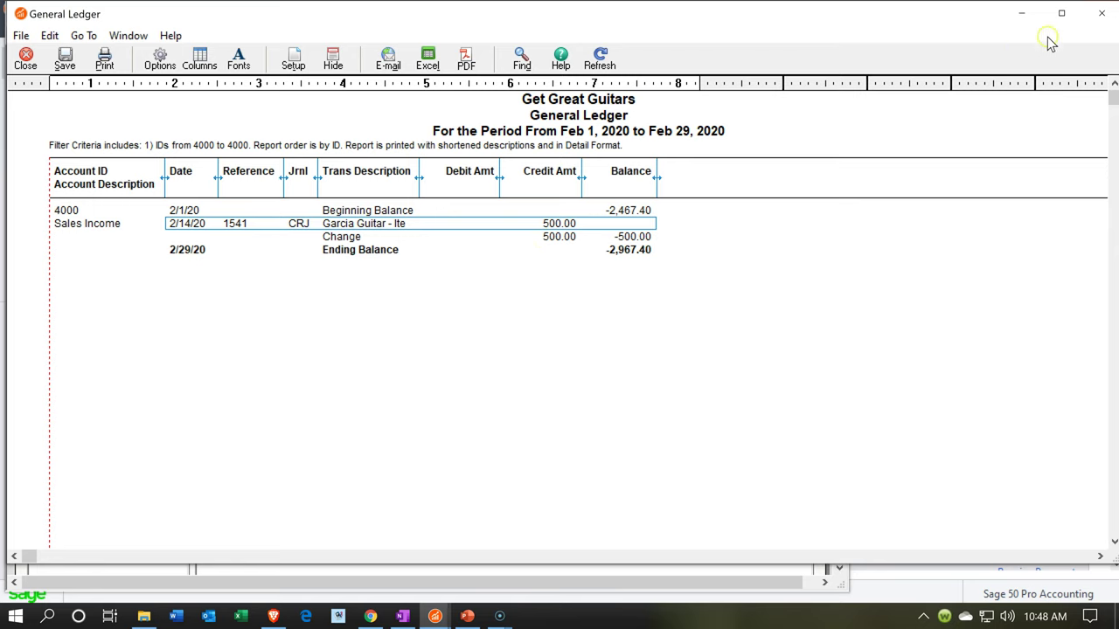
{"action": "left_click", "coordinate": [1098, 12]}
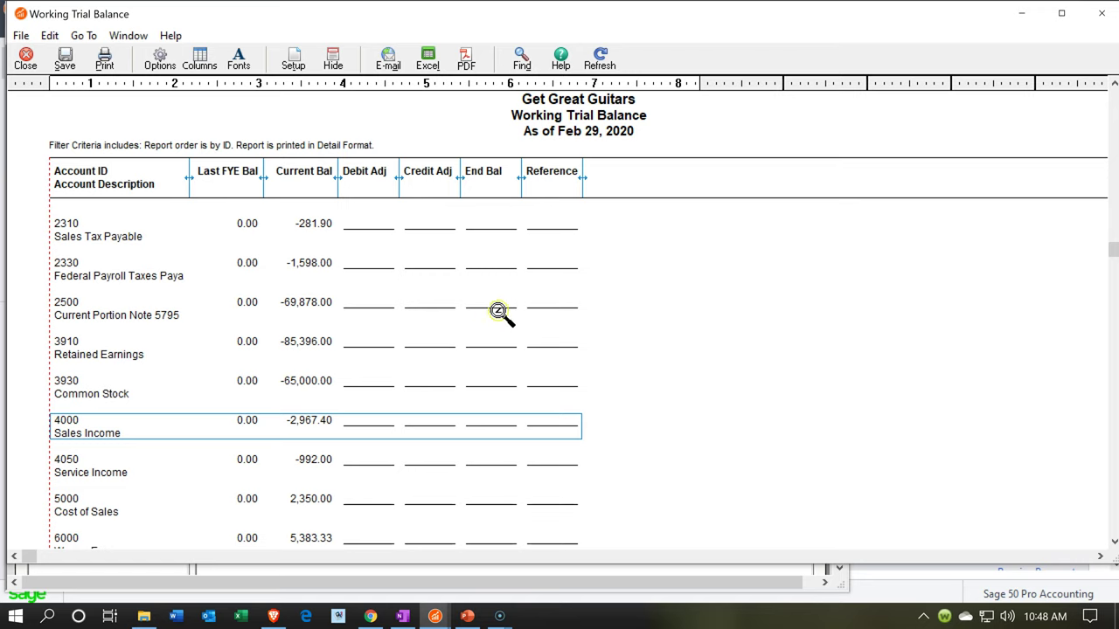
{"action": "left_click", "coordinate": [313, 226]}
{"action": "double_click", "coordinate": [312, 225]}
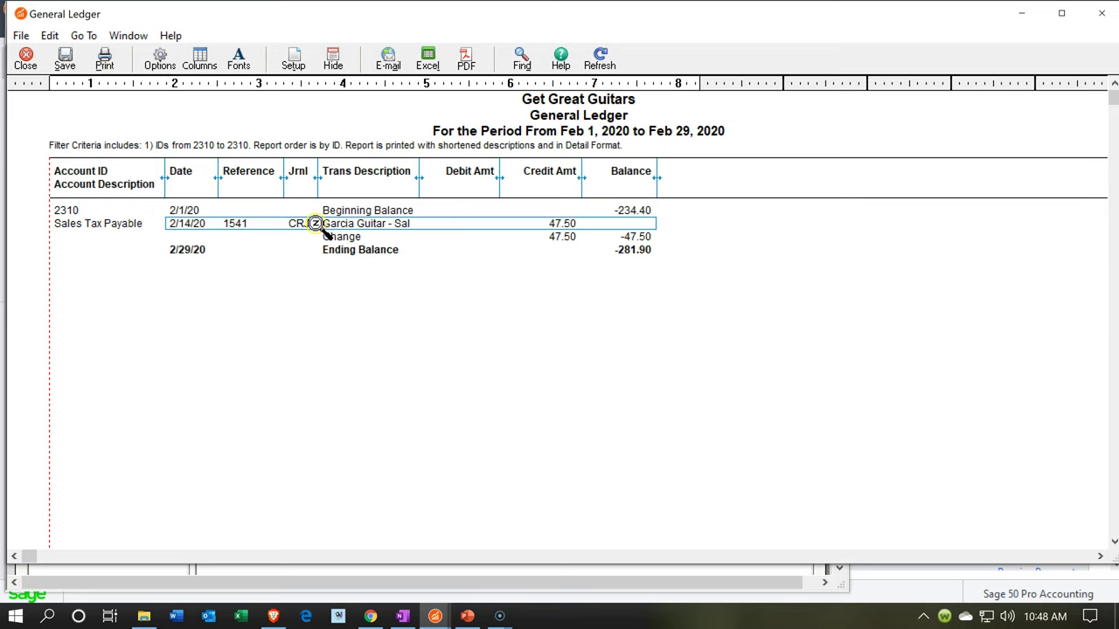
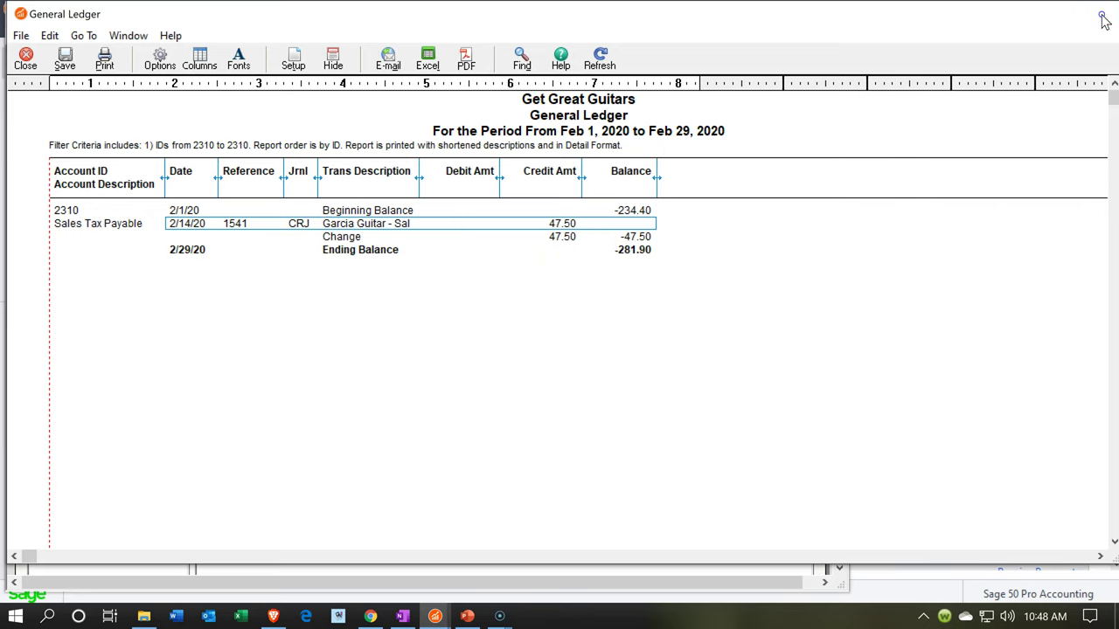
- Drill from Inventory into its ledger detail and the source receipt of the Garcia Guitar entry, and return to the trial balance
{"action": "scroll", "coordinate": [387, 400], "scroll_direction": "up", "scroll_amount": 3}
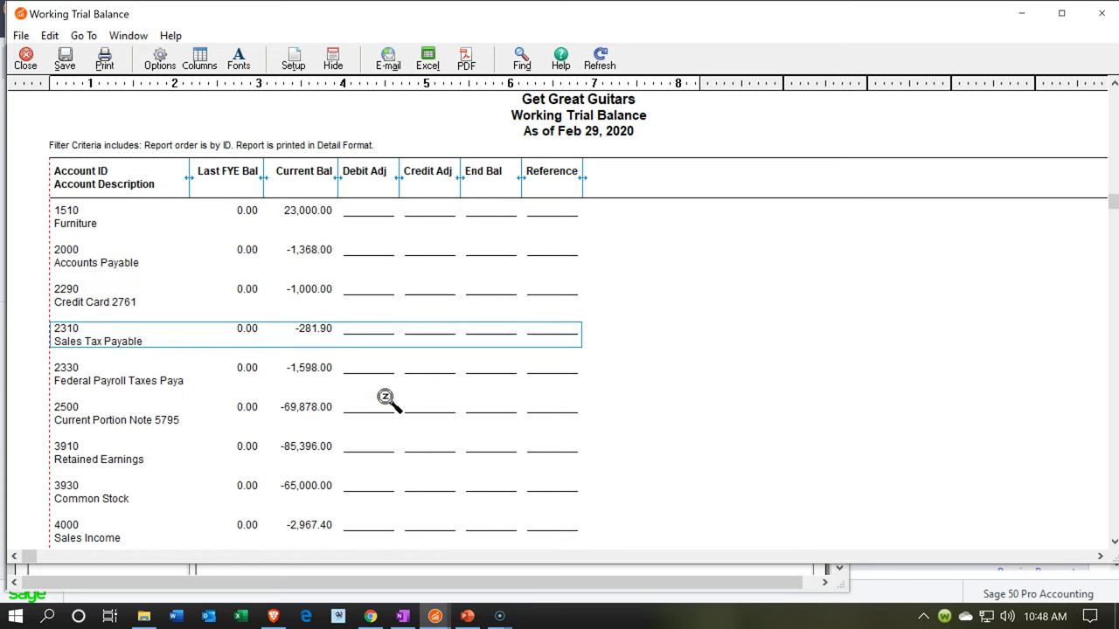
{"action": "scroll", "coordinate": [314, 223], "scroll_direction": "up", "scroll_amount": 3}
{"action": "double_click", "coordinate": [312, 224]}
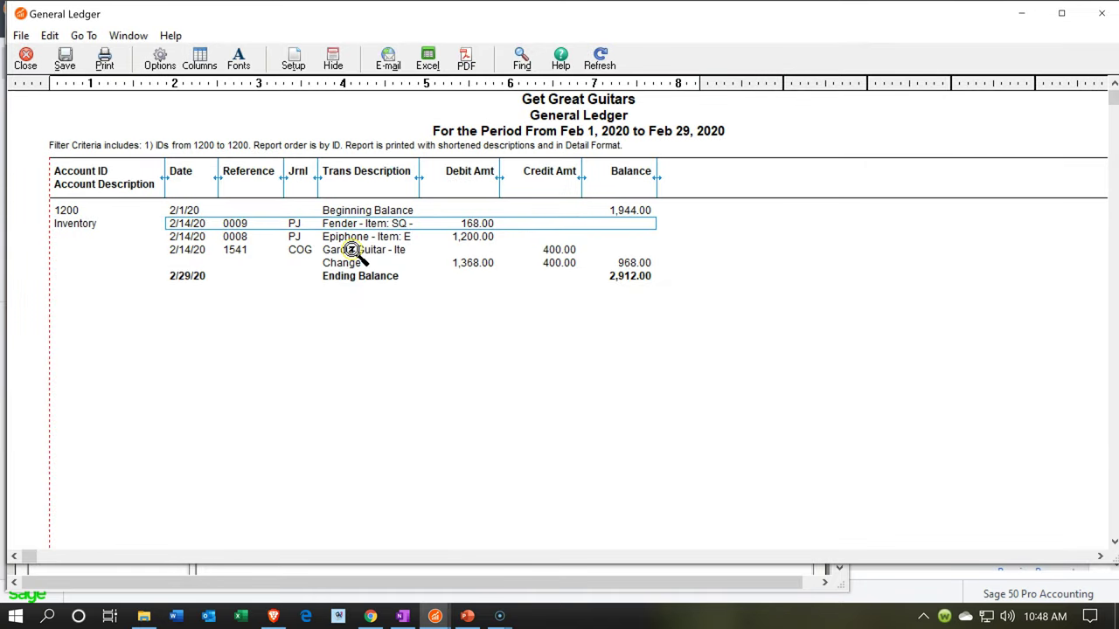
{"action": "double_click", "coordinate": [568, 247]}
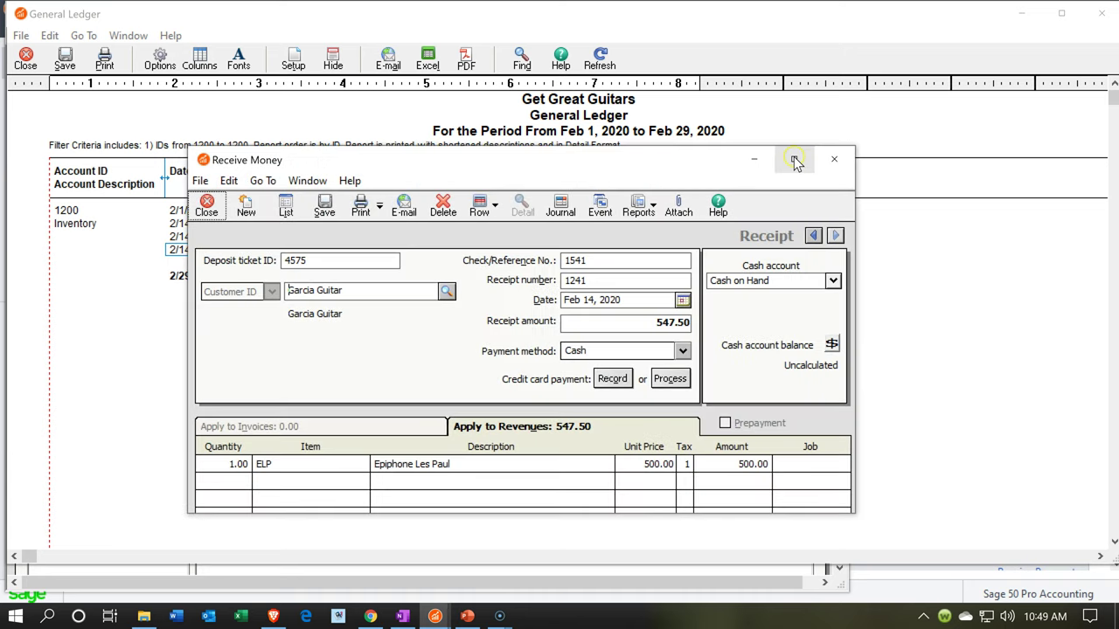
{"action": "left_click", "coordinate": [792, 159]}
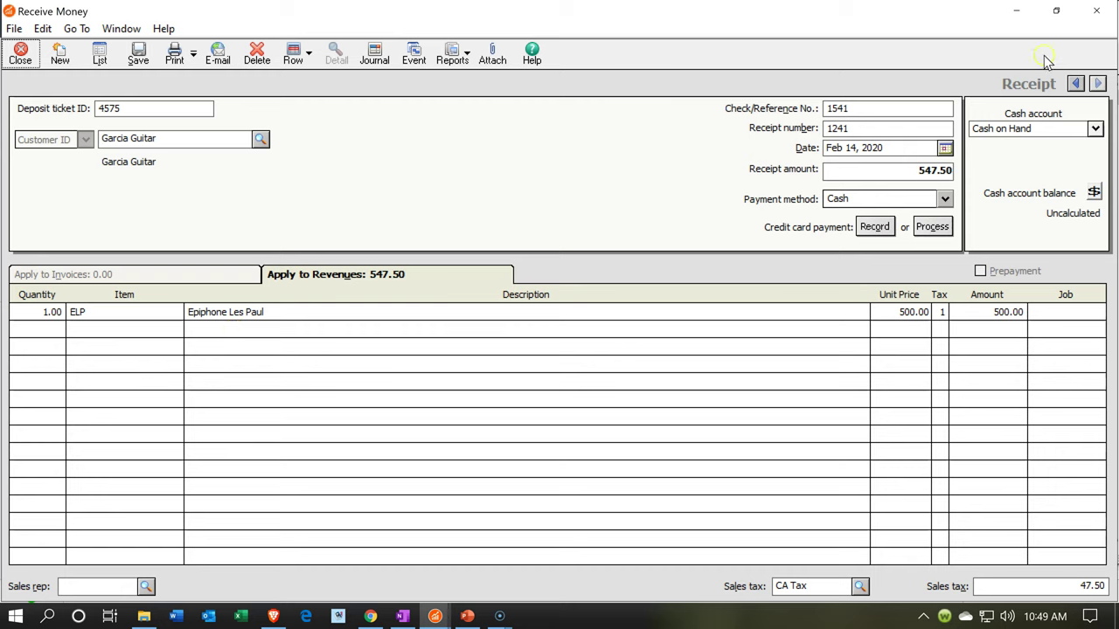
{"action": "left_click", "coordinate": [1095, 11]}
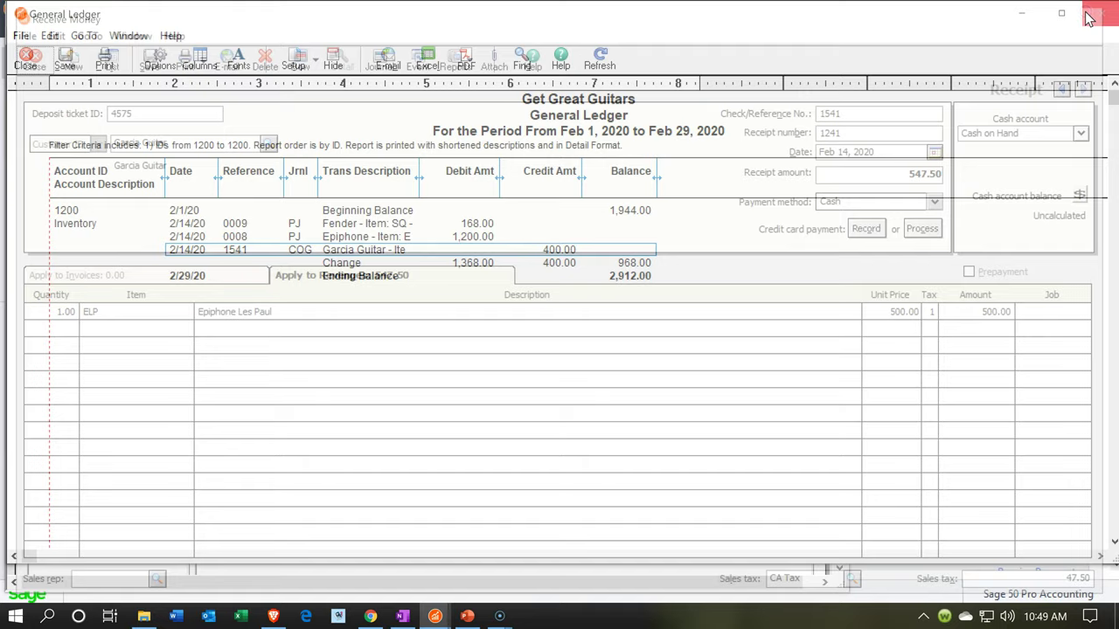
{"action": "left_click", "coordinate": [1088, 14]}
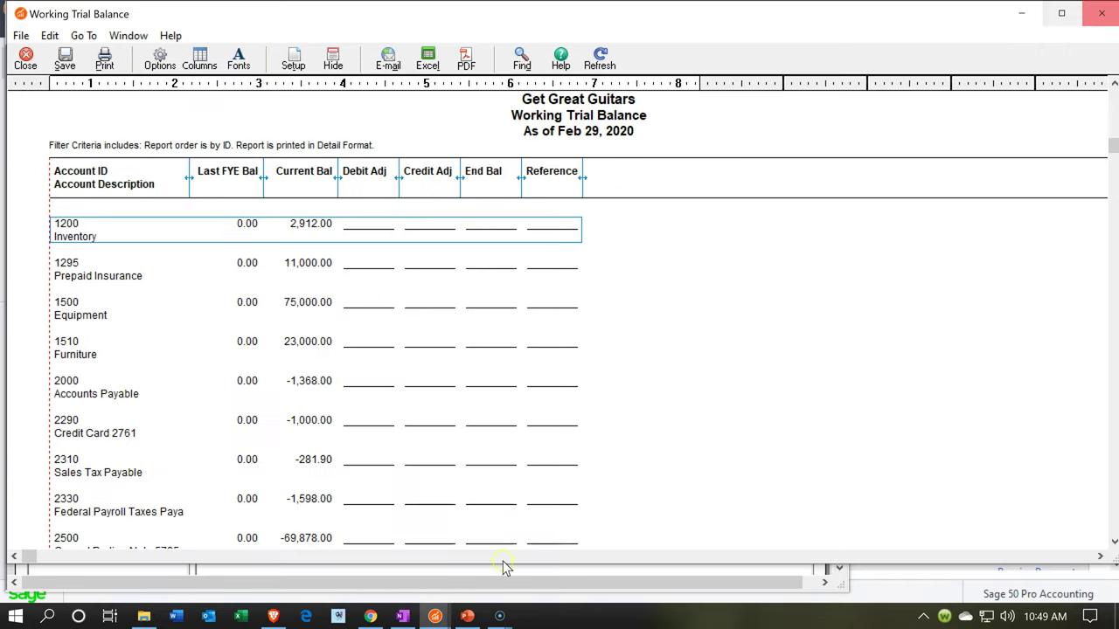
- View the general ledger detail behind the Cost of Sales balance and return to the trial balance
{"action": "scroll", "coordinate": [460, 494], "scroll_direction": "down", "scroll_amount": 5}
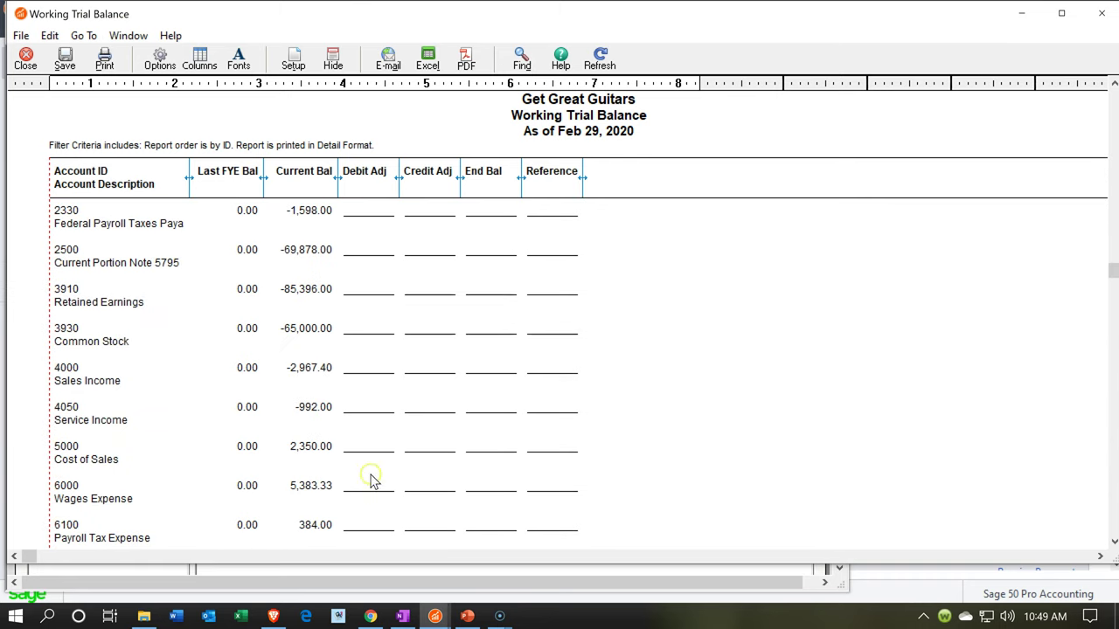
{"action": "left_click", "coordinate": [310, 446]}
{"action": "double_click", "coordinate": [310, 447]}
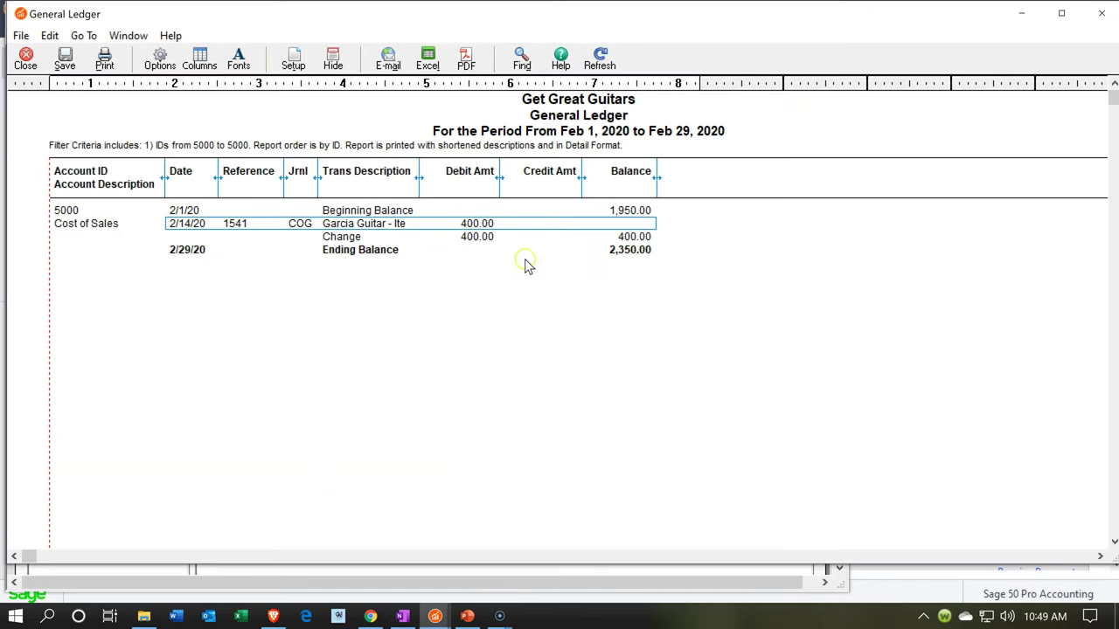
{"action": "left_click", "coordinate": [1101, 13]}
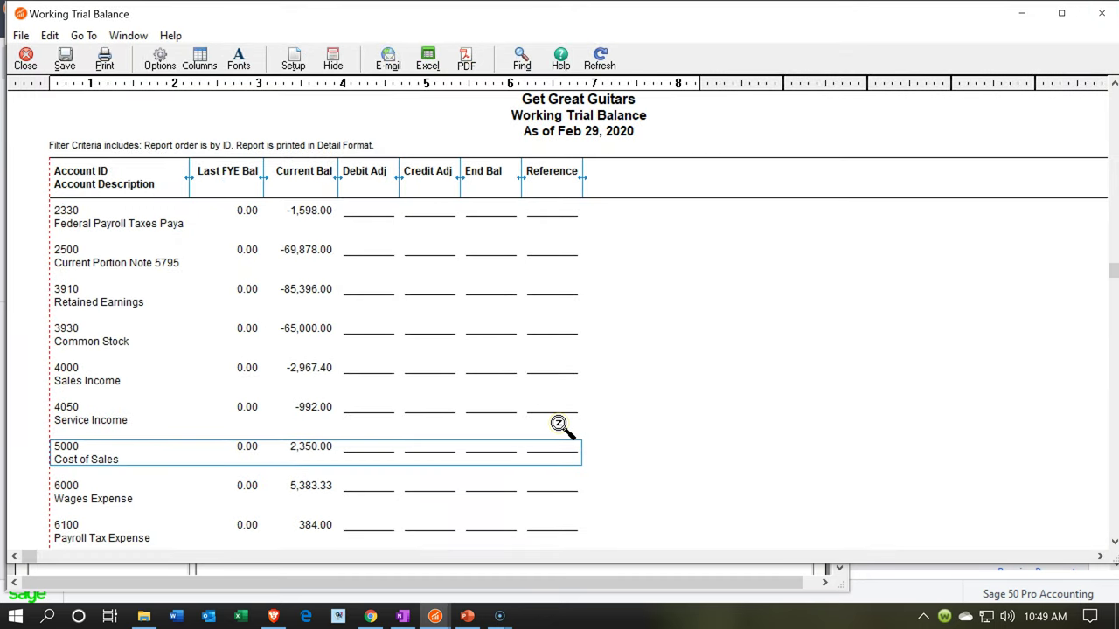
{"action": "scroll", "coordinate": [529, 452], "scroll_direction": "up", "scroll_amount": 5}
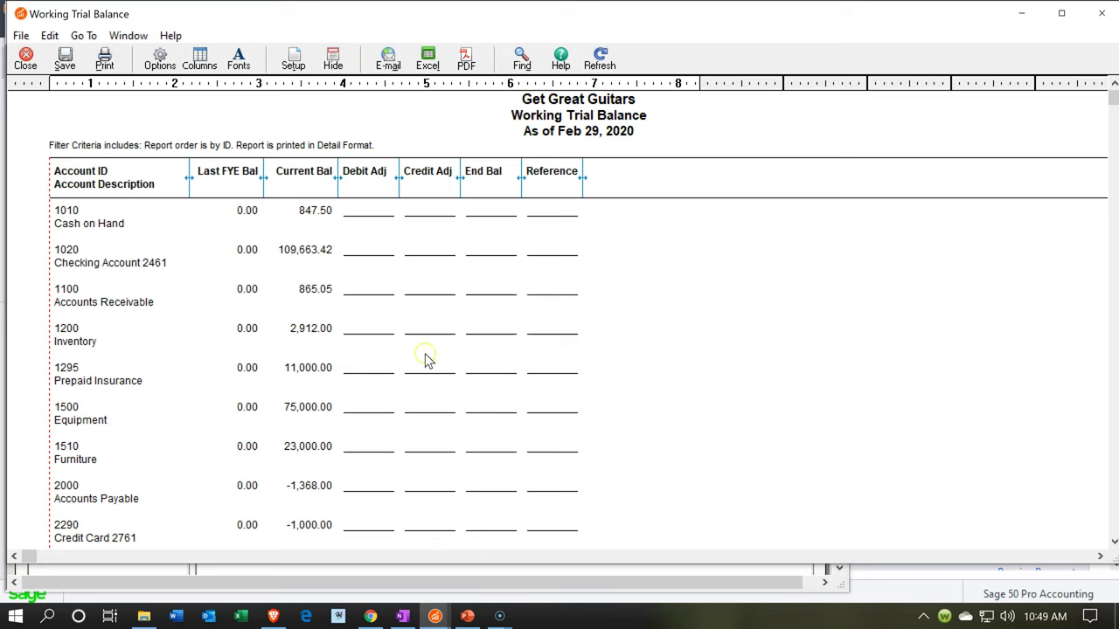
{"action": "left_click", "coordinate": [330, 252]}
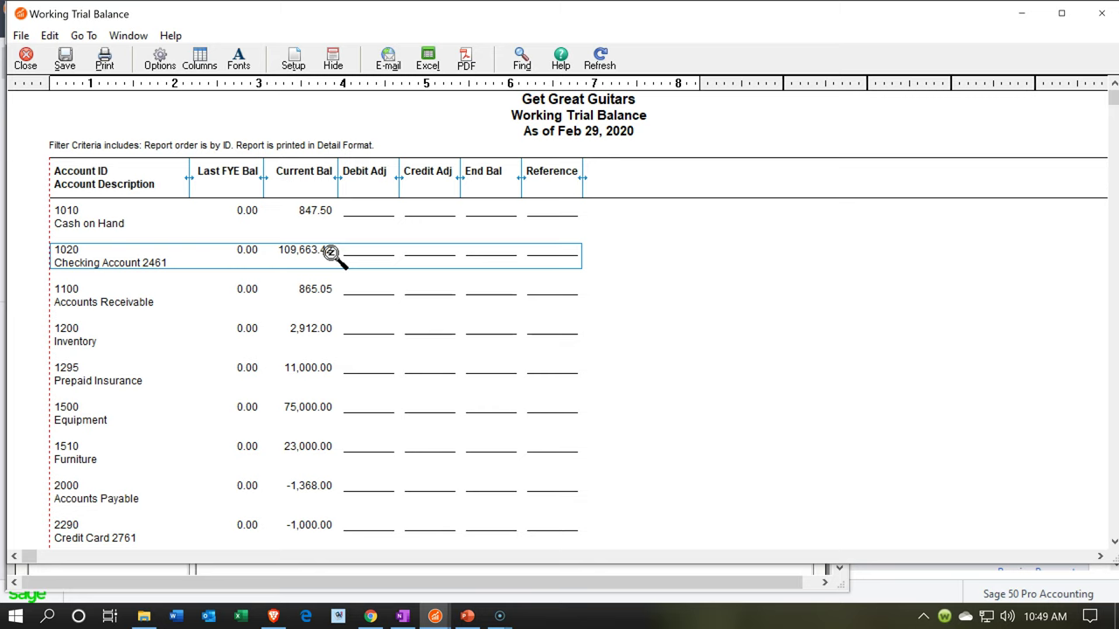
{"action": "left_click", "coordinate": [338, 393]}
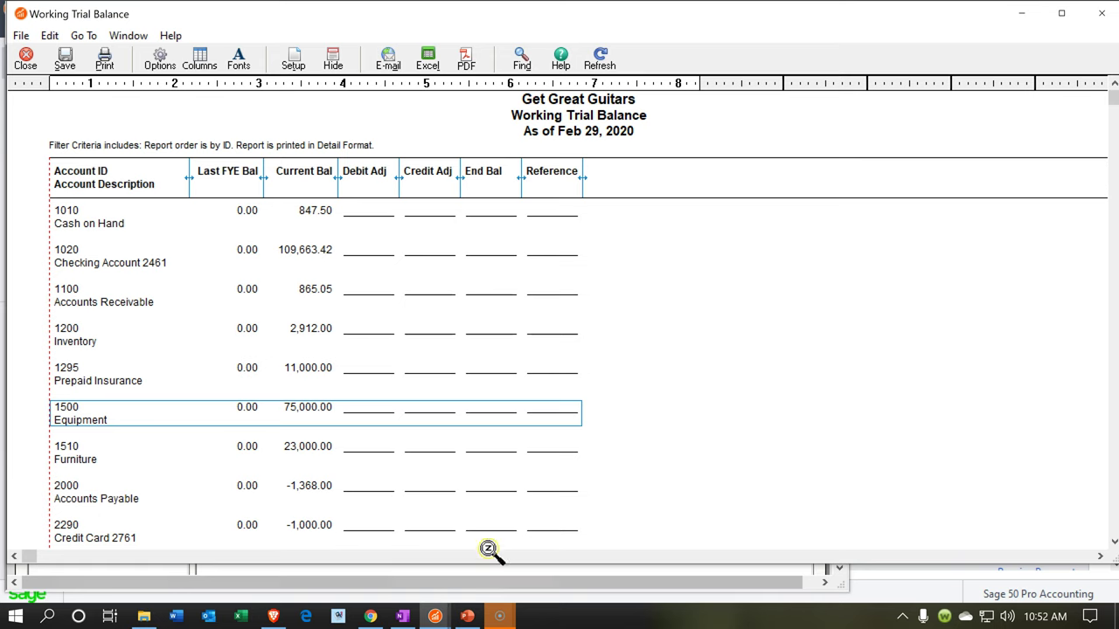
- Close the report selection window and open a new maximized Receive Money from Customer form
{"action": "left_click", "coordinate": [441, 617]}
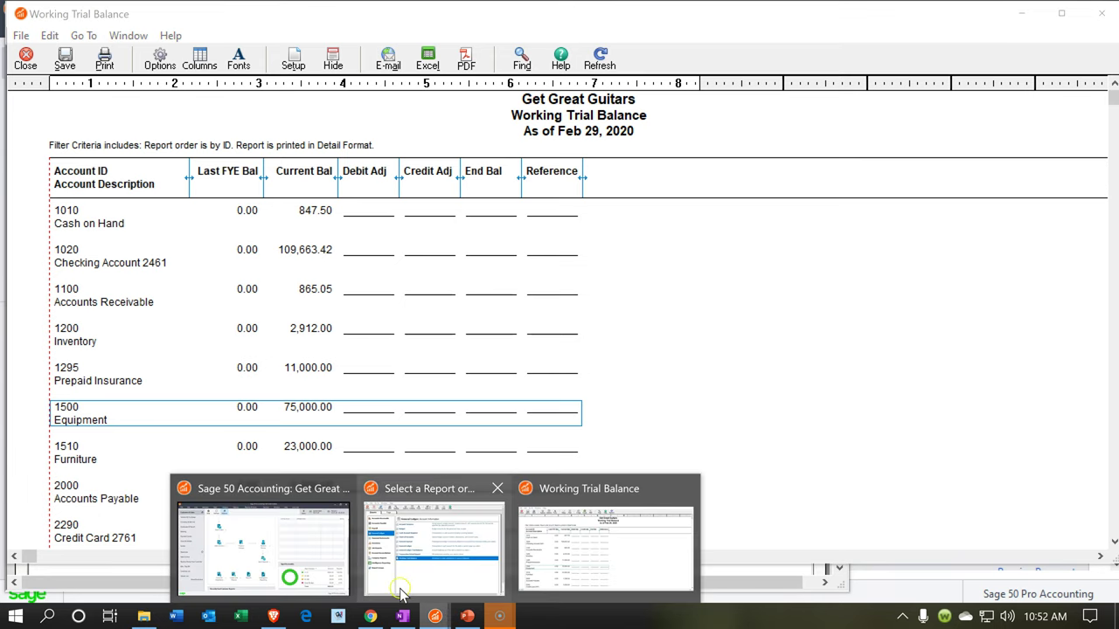
{"action": "left_click", "coordinate": [500, 488]}
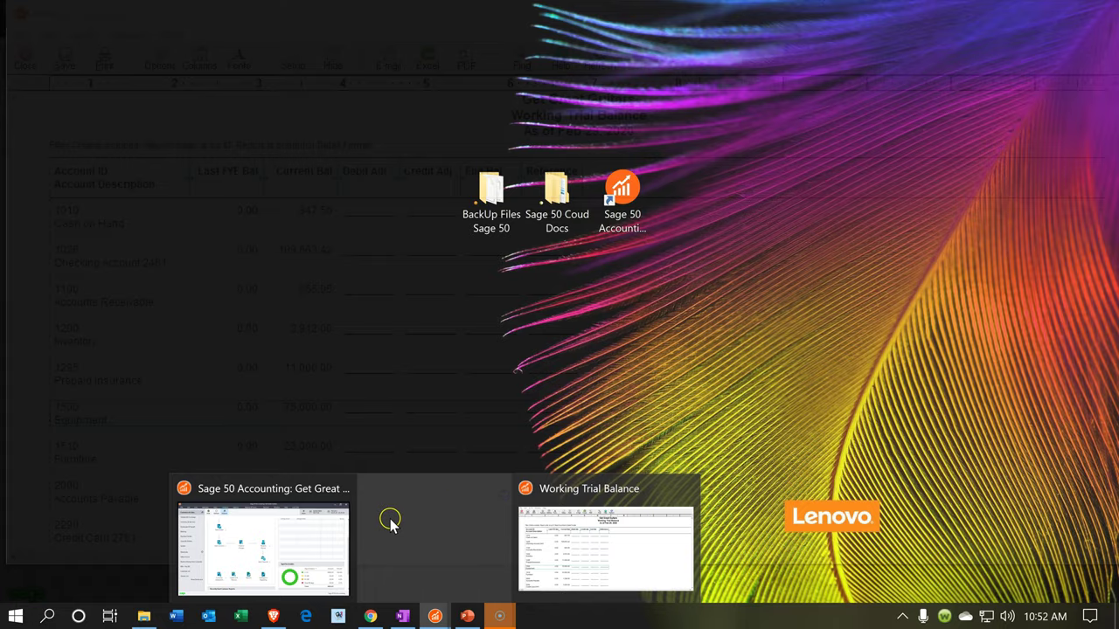
{"action": "left_click", "coordinate": [262, 542]}
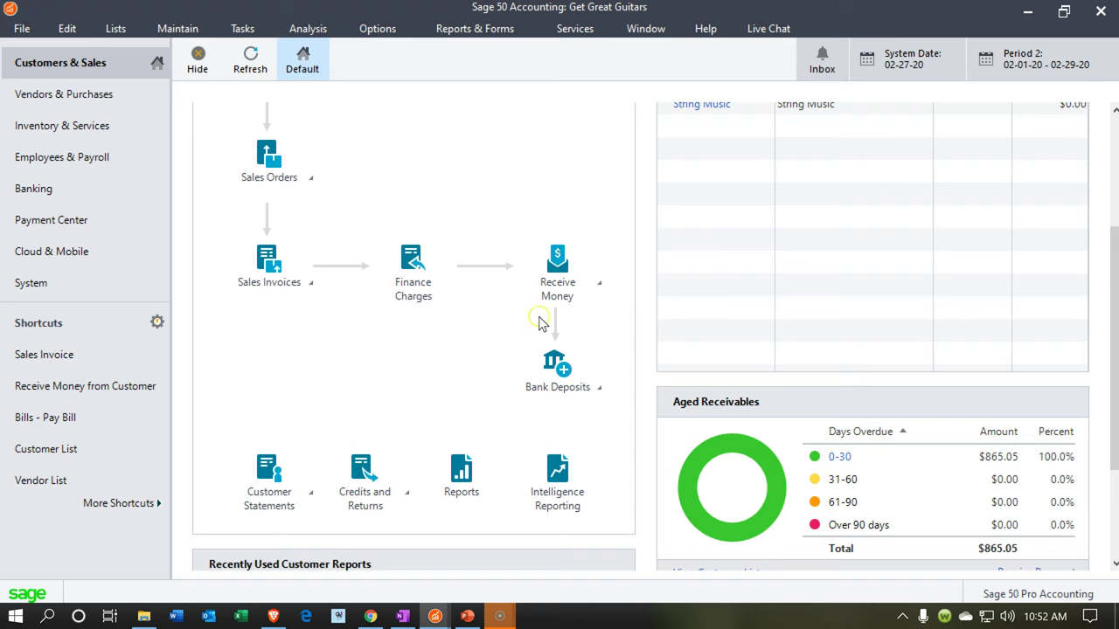
{"action": "left_click", "coordinate": [591, 298]}
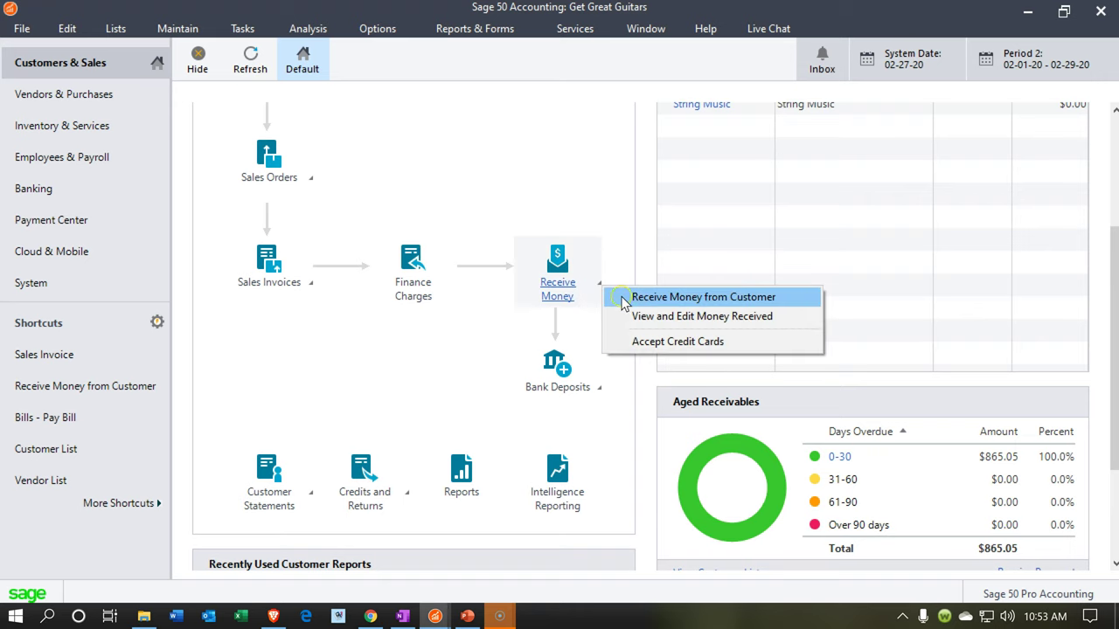
{"action": "left_click", "coordinate": [621, 299]}
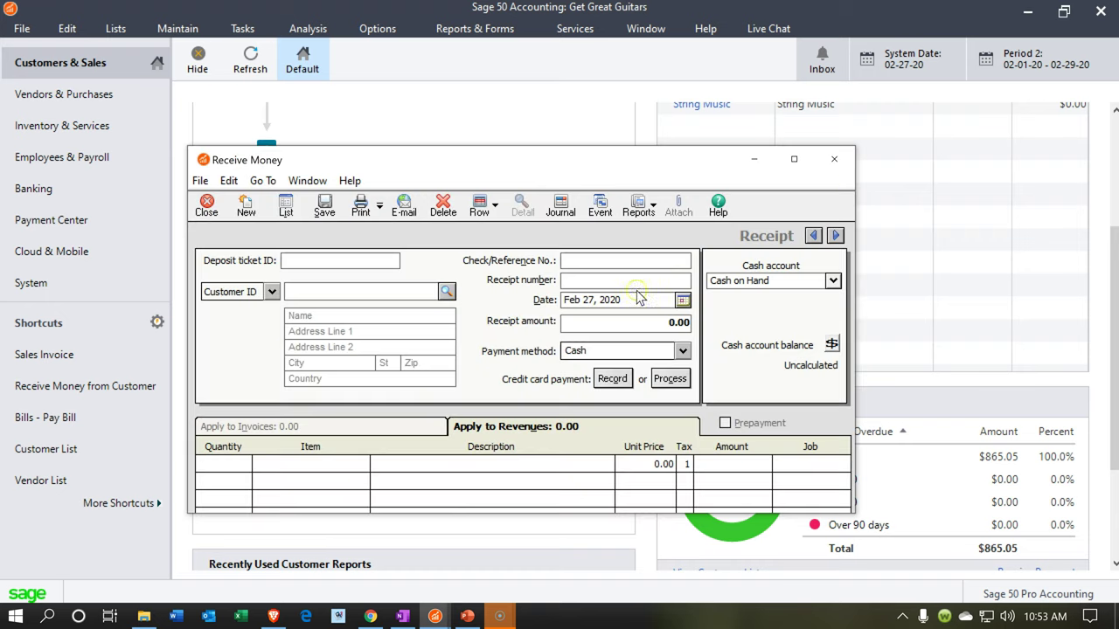
{"action": "left_click", "coordinate": [795, 159]}
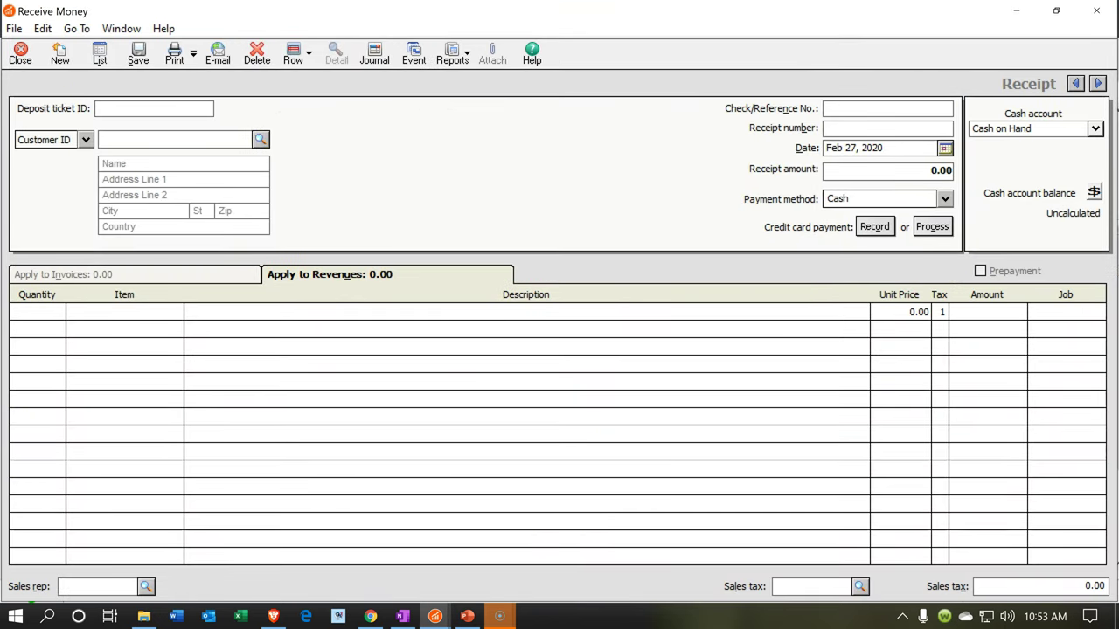
- Enter deposit ticket ID 551, customer String Music and check/reference number 4511 on the receipt
{"action": "type", "text": "551"}
{"action": "key", "text": "Tab"}
{"action": "key", "text": "Tab"}
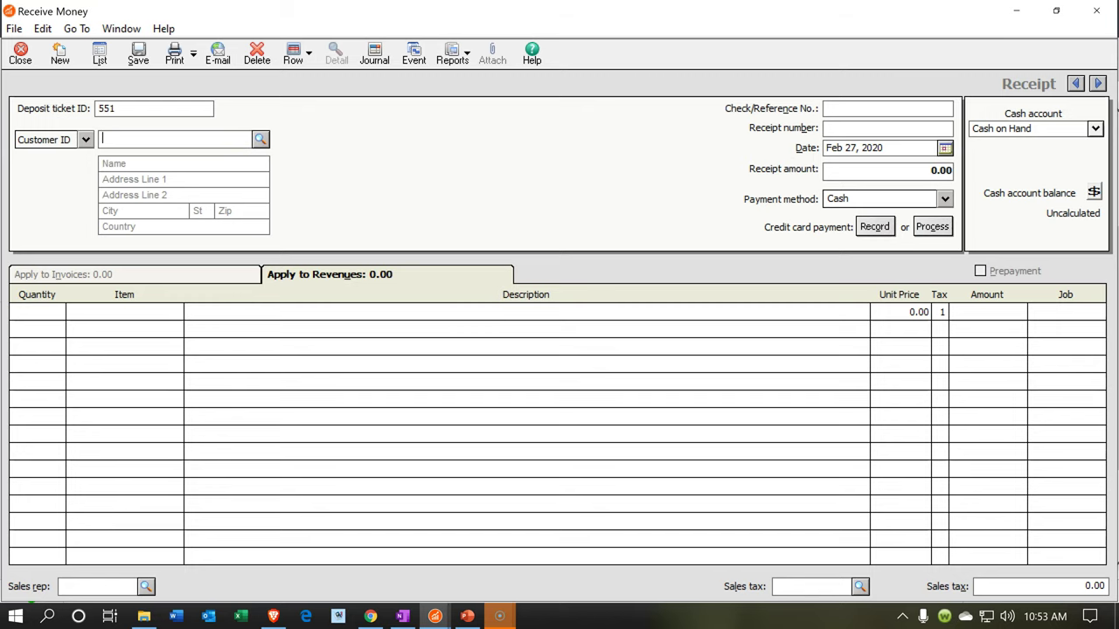
{"action": "left_click", "coordinate": [263, 141]}
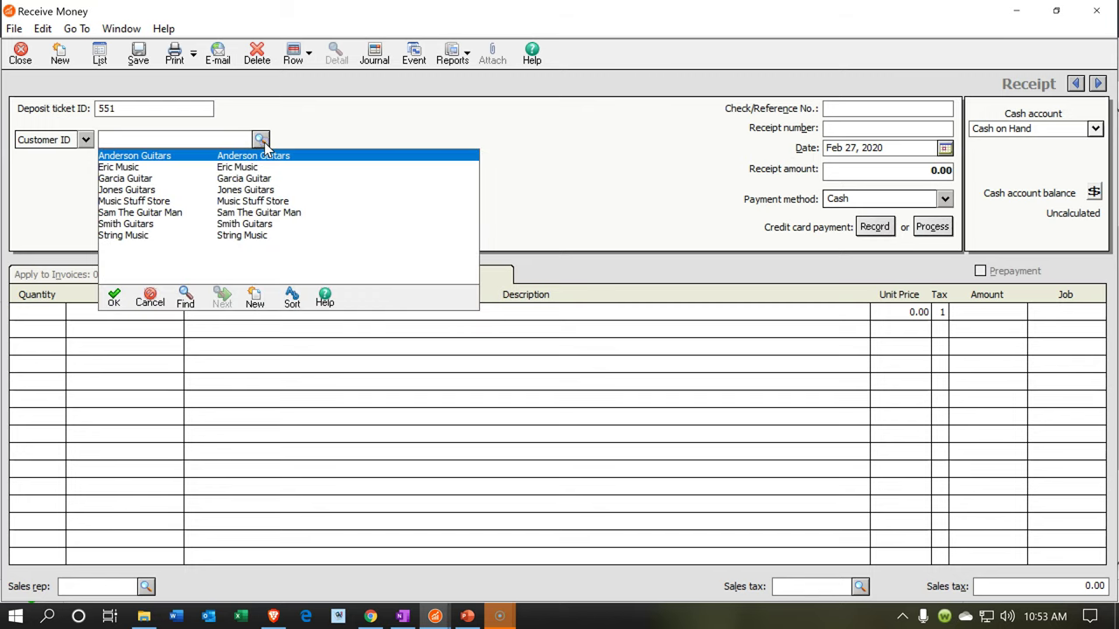
{"action": "double_click", "coordinate": [241, 236]}
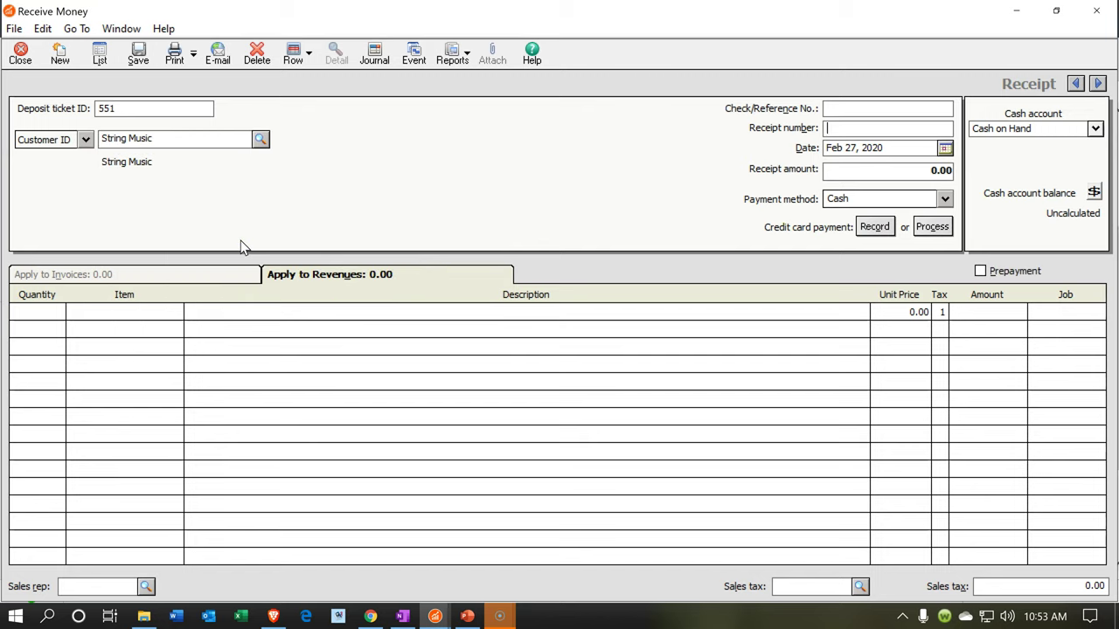
{"action": "left_click", "coordinate": [833, 106]}
{"action": "type", "text": "4511"}
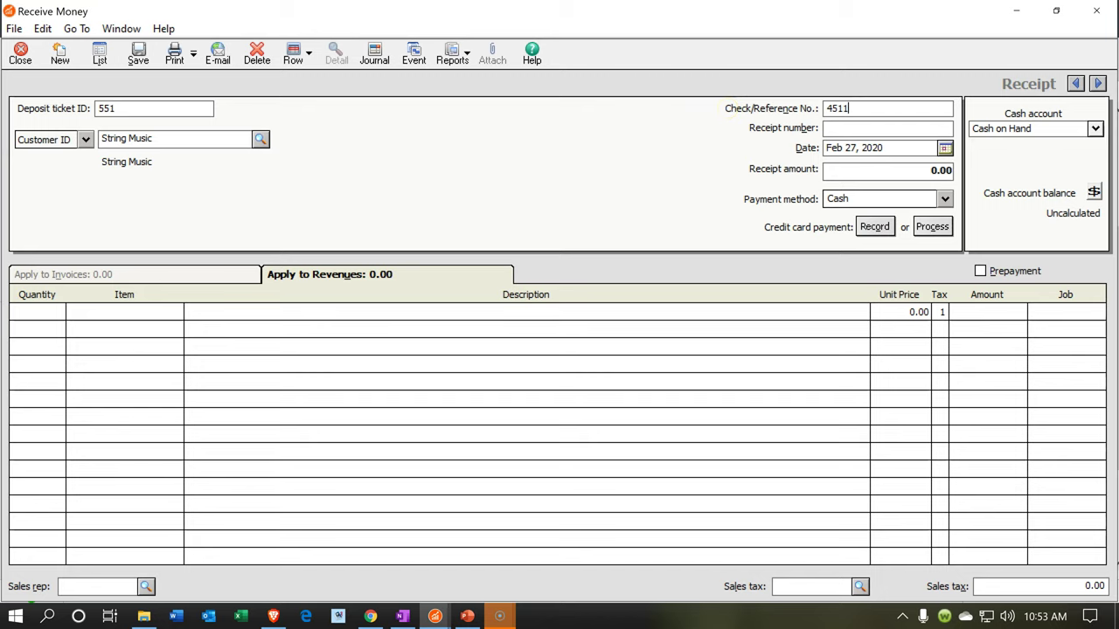
- Set the receipt number to 551 and the date to Feb 15, 2020, keeping the Cash payment method and Cash on Hand account
{"action": "type", "text": "551"}
{"action": "key", "text": "Tab"}
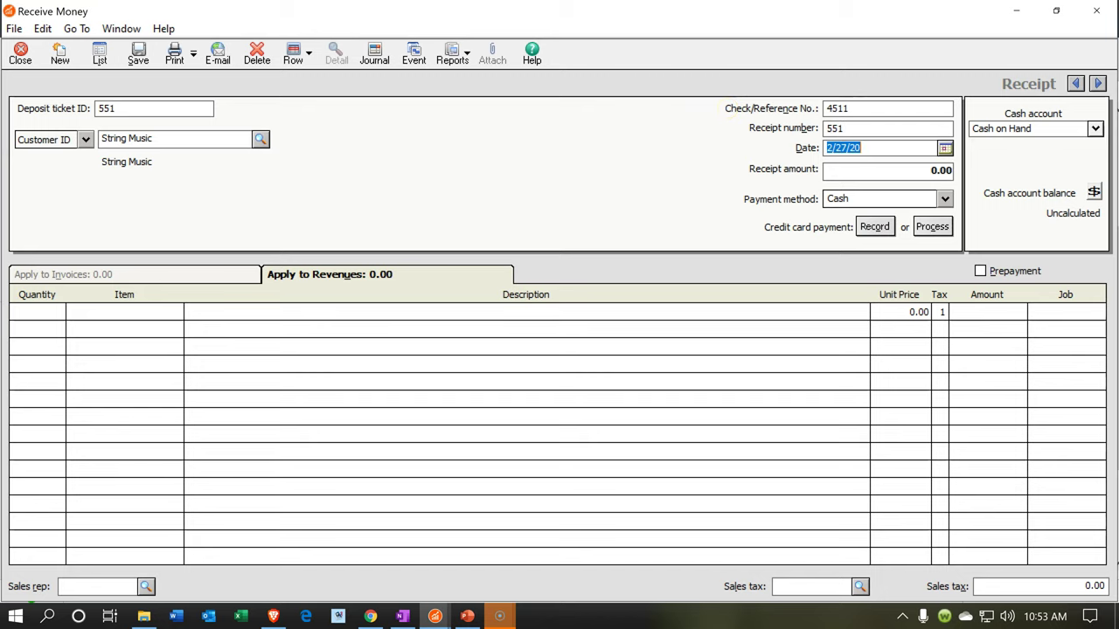
{"action": "key", "text": "minus"}
{"action": "key", "text": "Tab"}
{"action": "key", "text": "Tab"}
{"action": "key", "text": "Tab"}
{"action": "key", "text": "Tab"}
{"action": "key", "text": "Tab"}
{"action": "key", "text": "Tab"}
{"action": "key", "text": "Tab"}
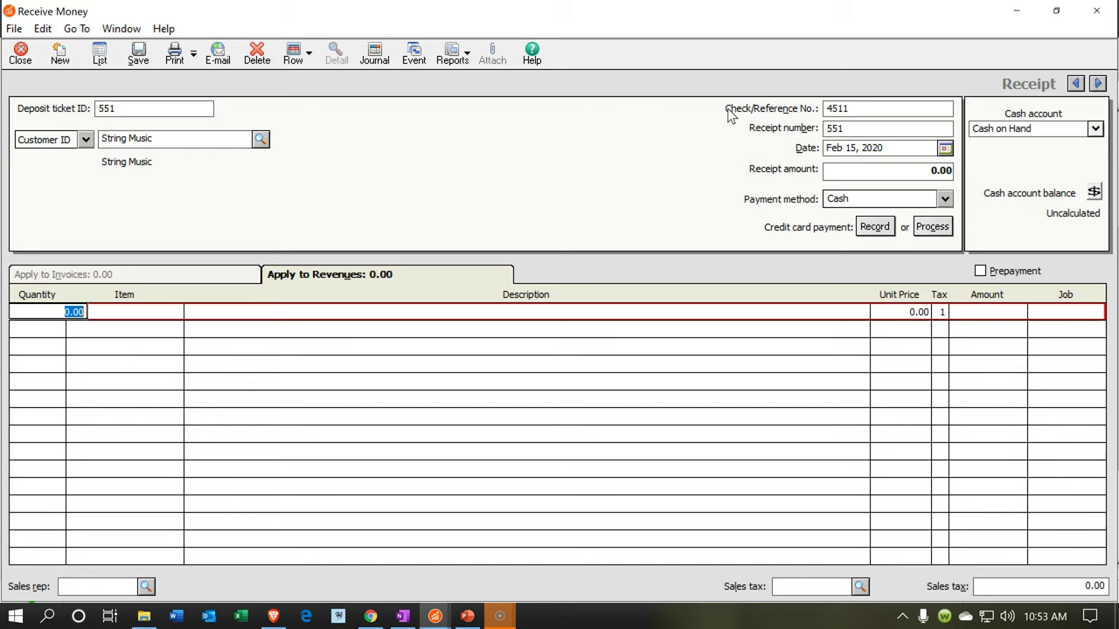
- Add a revenue line for quantity 4 of the Hour Service item, and save the String Music receipt before closing the form
{"action": "left_click", "coordinate": [684, 133]}
{"action": "type", "text": "4"}
{"action": "key", "text": "Tab"}
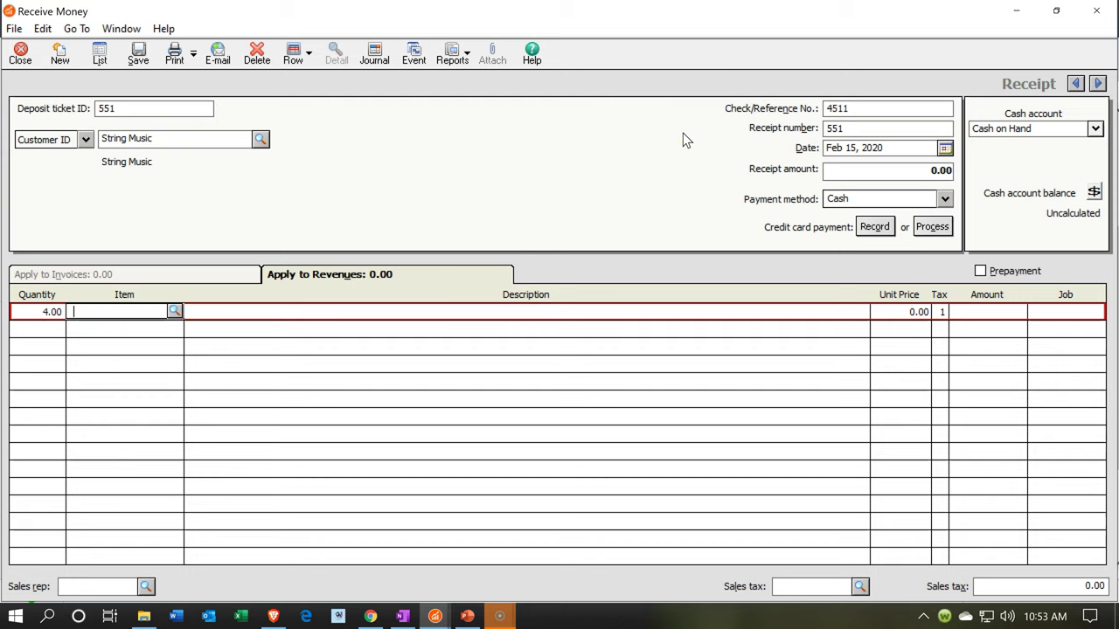
{"action": "left_click", "coordinate": [250, 325]}
{"action": "left_click", "coordinate": [176, 312]}
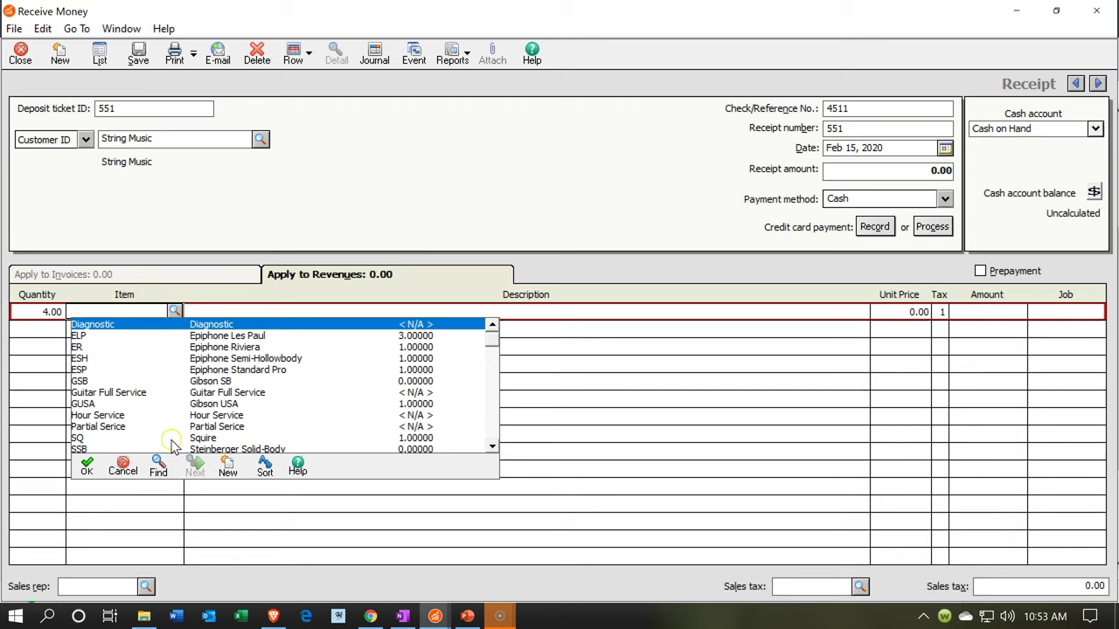
{"action": "double_click", "coordinate": [185, 416]}
{"action": "left_click", "coordinate": [210, 418]}
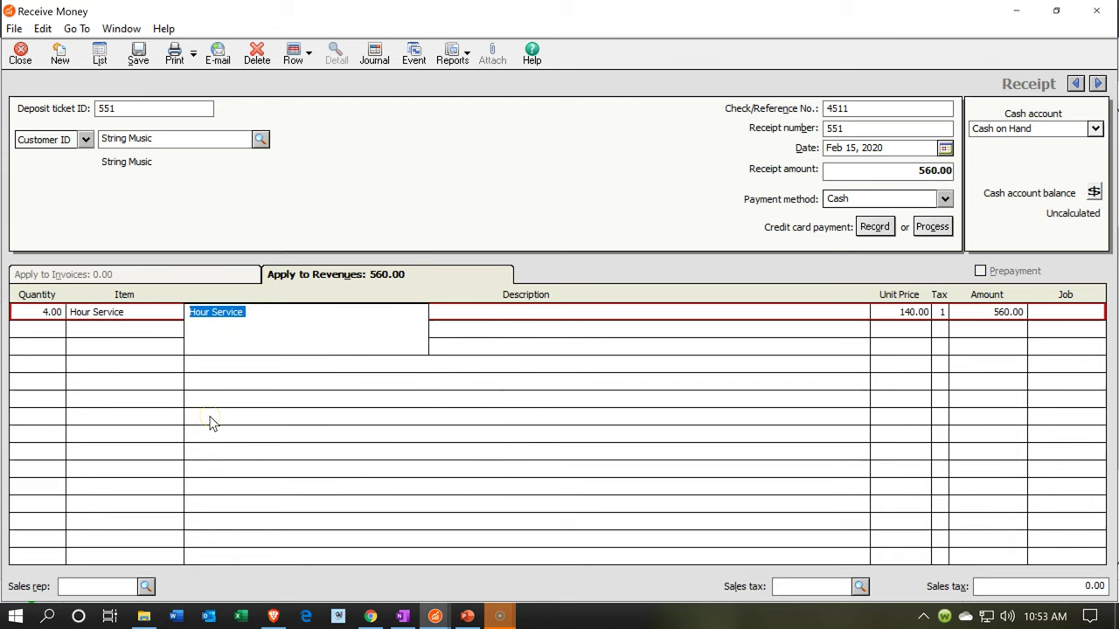
{"action": "key", "text": "Tab"}
{"action": "key", "text": "Tab"}
{"action": "key", "text": "Tab"}
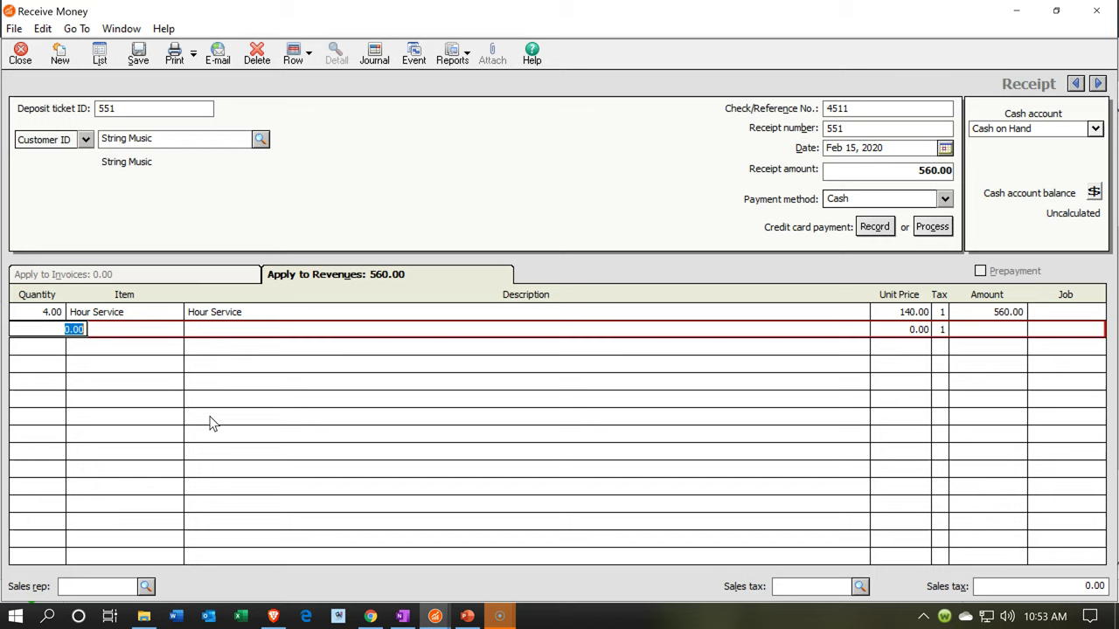
{"action": "left_click", "coordinate": [137, 54]}
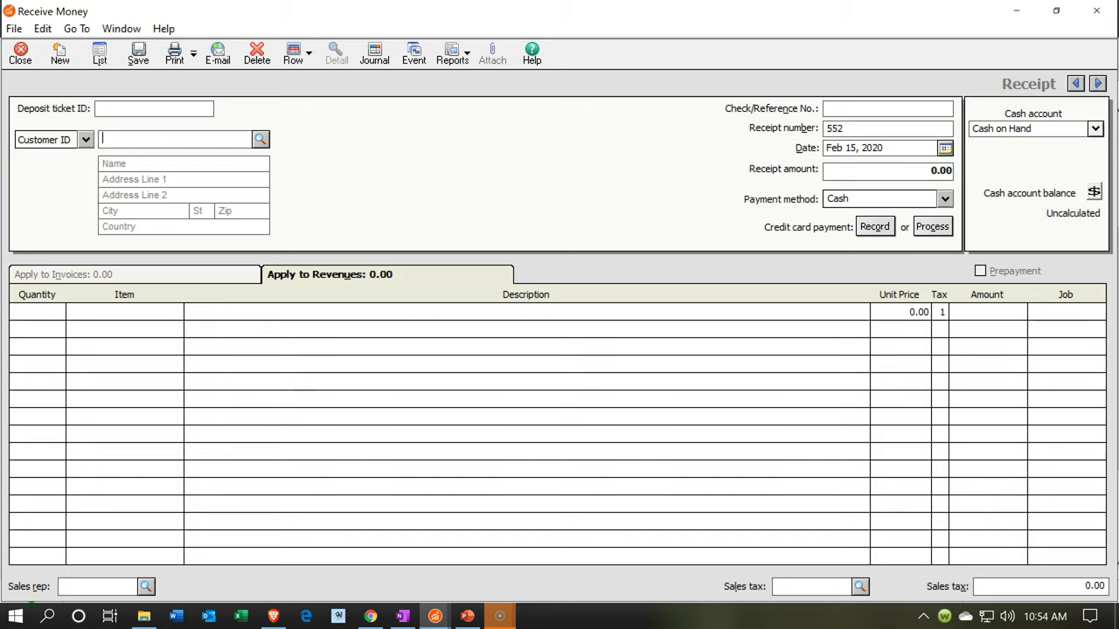
{"action": "left_click", "coordinate": [1096, 11]}
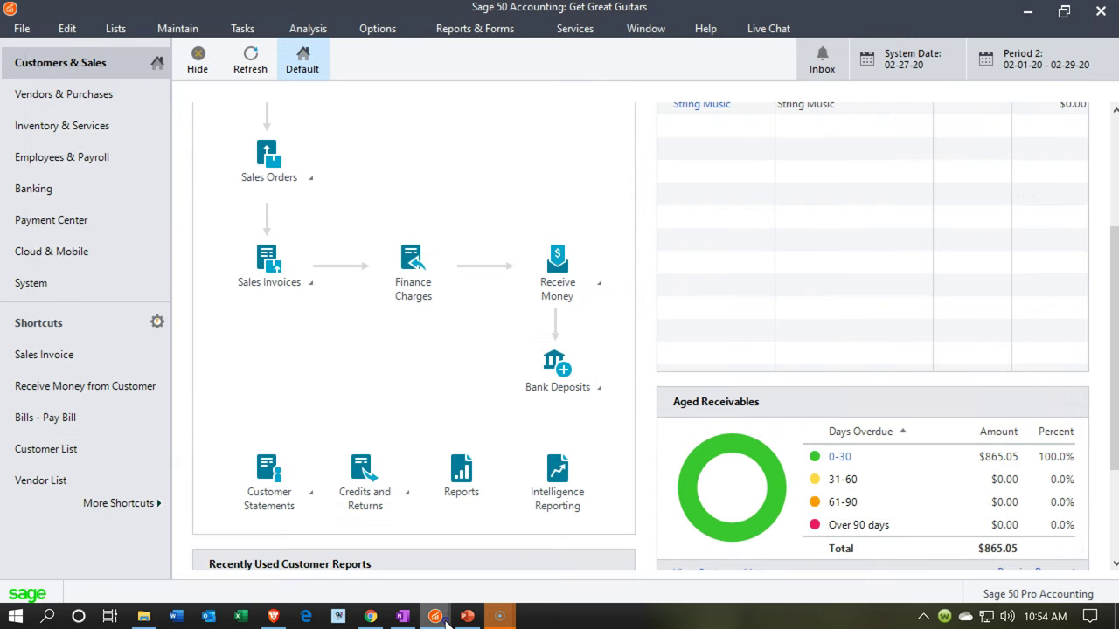
- From the Working Trial Balance, view the ledger detail behind Cash on Hand for the String Music receipt and return to the report
{"action": "mouse_move", "coordinate": [446, 621]}
{"action": "left_click", "coordinate": [483, 559]}
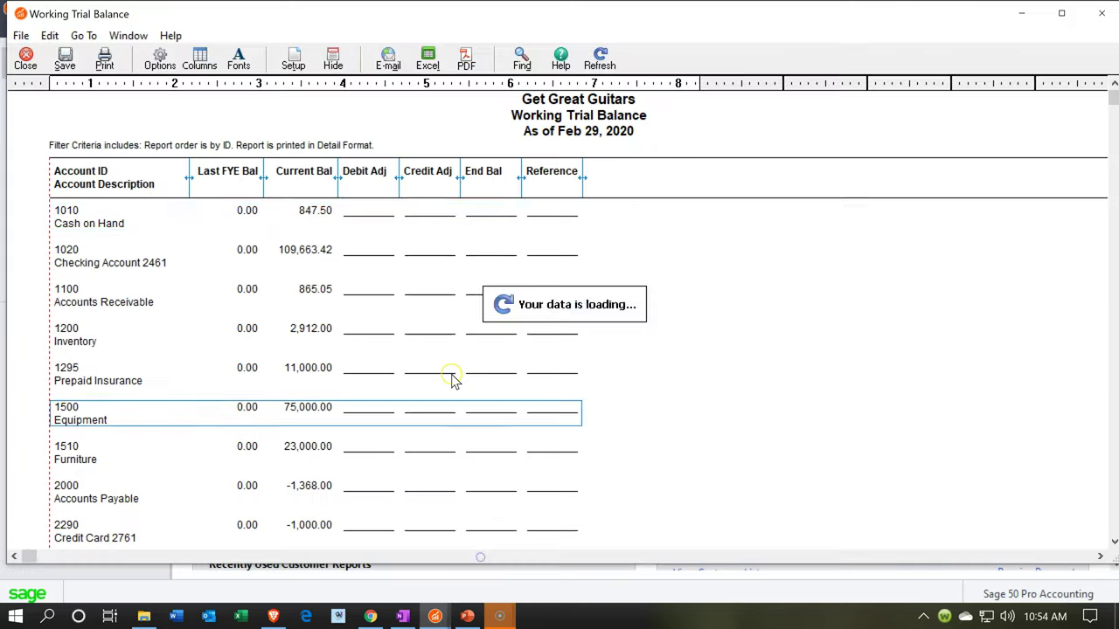
{"action": "double_click", "coordinate": [299, 217]}
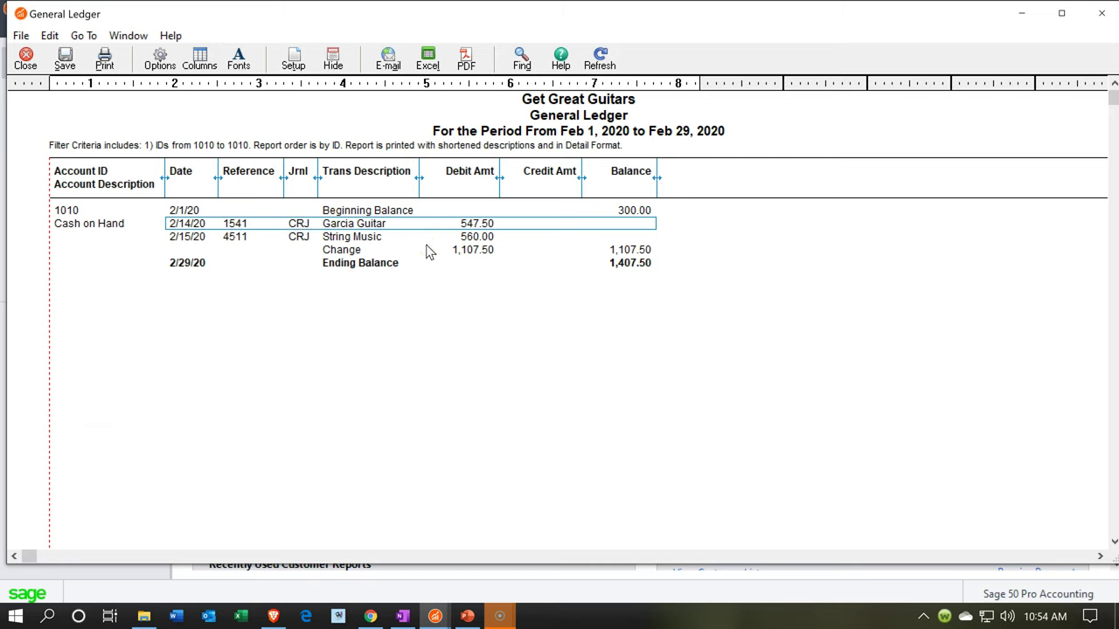
{"action": "left_click", "coordinate": [446, 250]}
{"action": "left_click", "coordinate": [464, 234]}
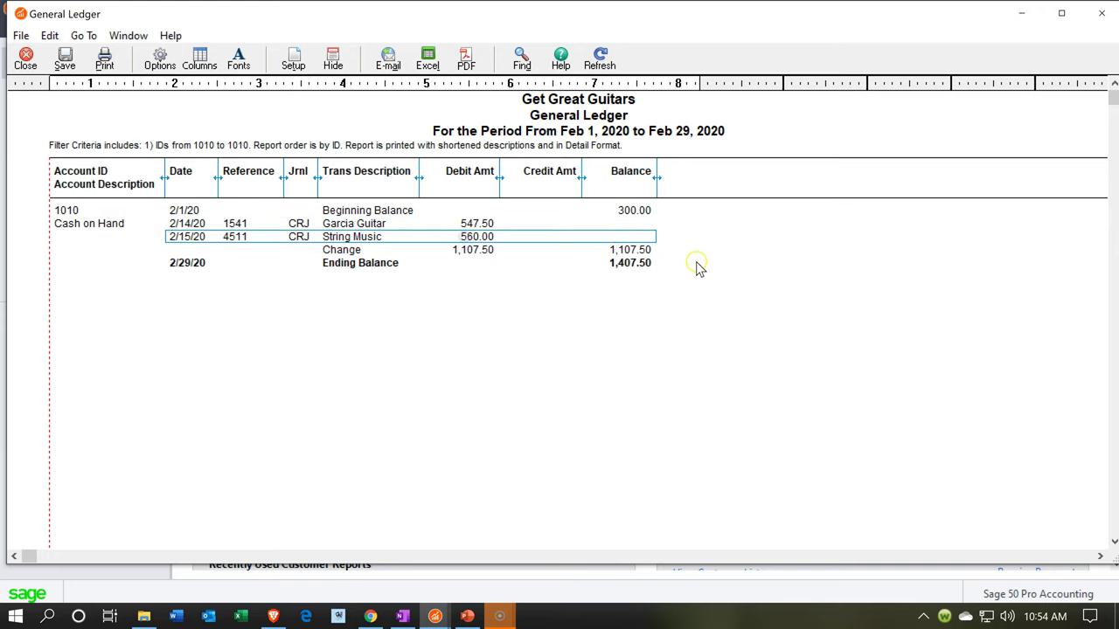
{"action": "left_click", "coordinate": [1102, 16]}
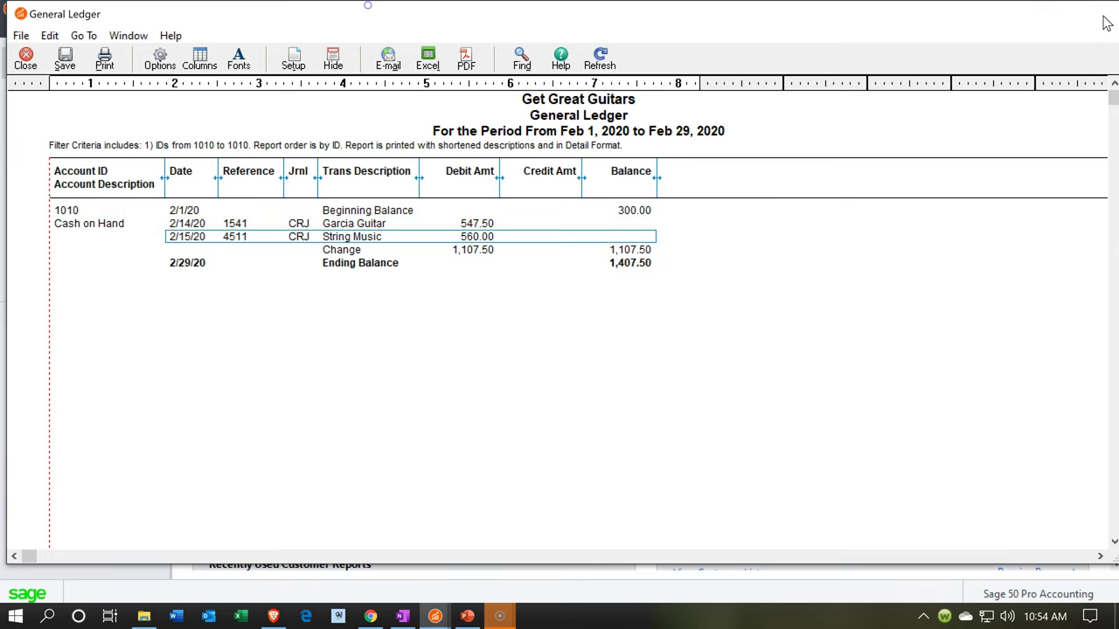
- View the general ledger detail behind the Service Income balance and return to the start of the trial balance
{"action": "scroll", "coordinate": [729, 355], "scroll_direction": "down", "scroll_amount": 4}
{"action": "scroll", "coordinate": [730, 355], "scroll_direction": "down", "scroll_amount": 8}
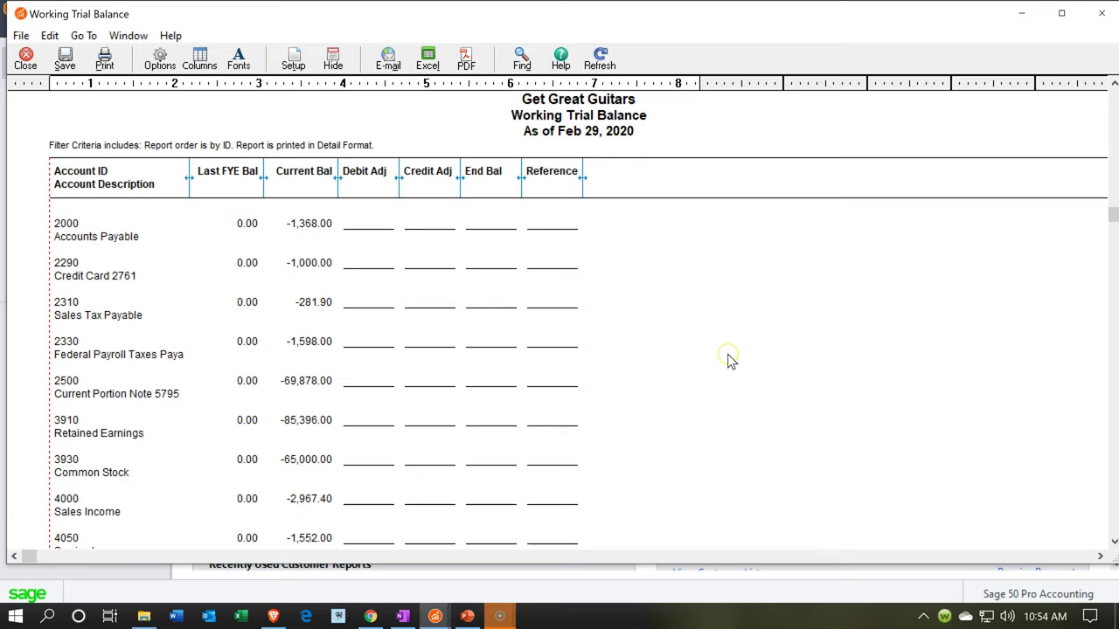
{"action": "scroll", "coordinate": [603, 432], "scroll_direction": "down", "scroll_amount": 1}
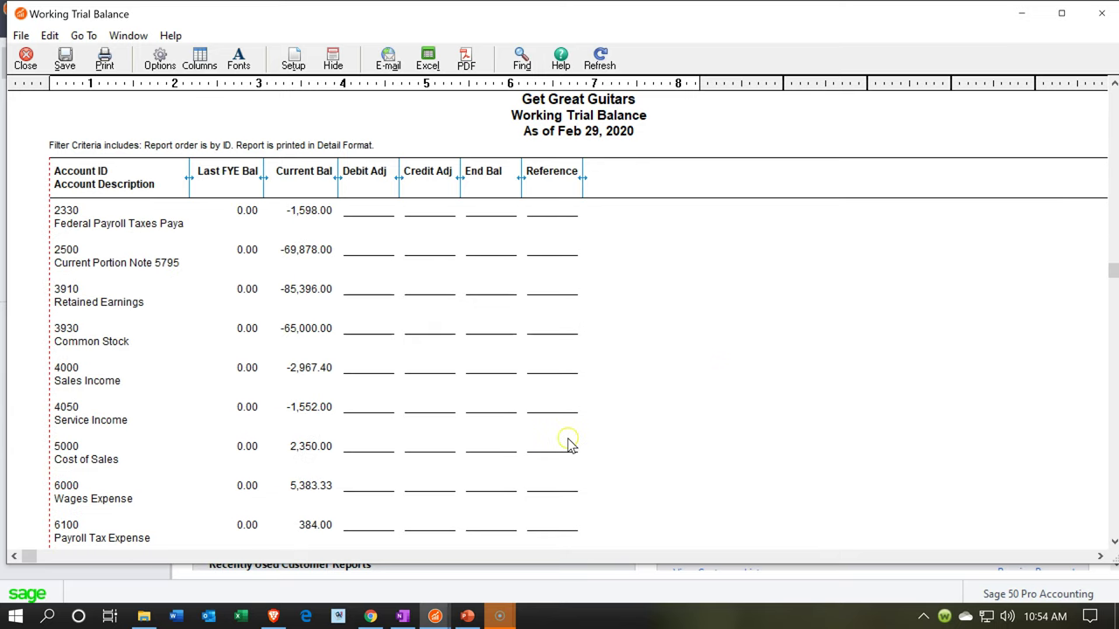
{"action": "double_click", "coordinate": [306, 408]}
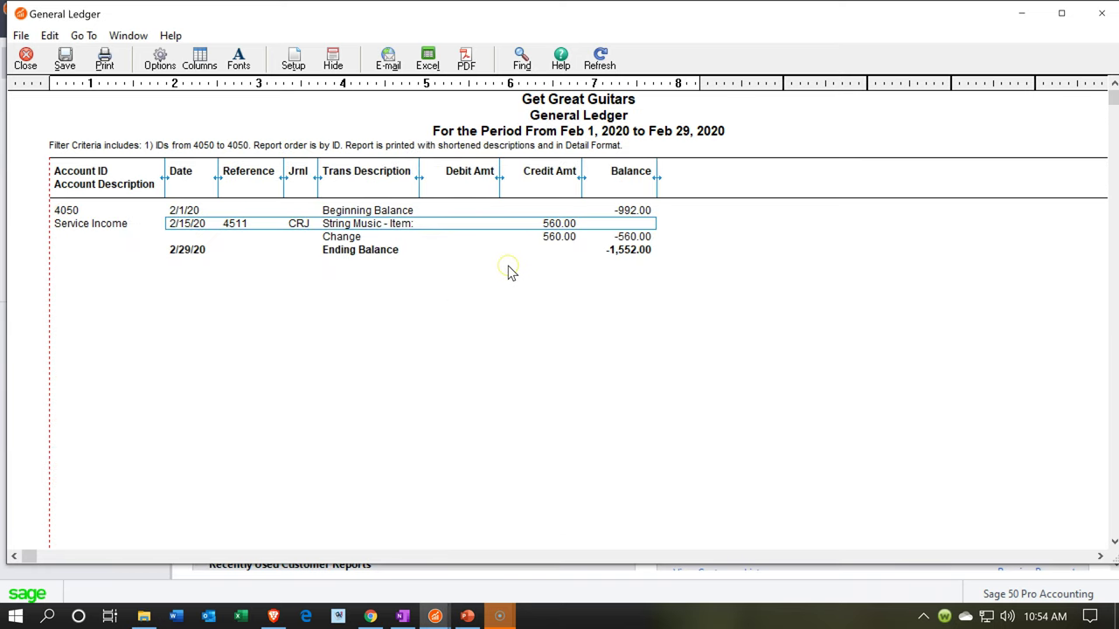
{"action": "left_click", "coordinate": [1095, 18]}
{"action": "scroll", "coordinate": [537, 347], "scroll_direction": "up", "scroll_amount": 2}
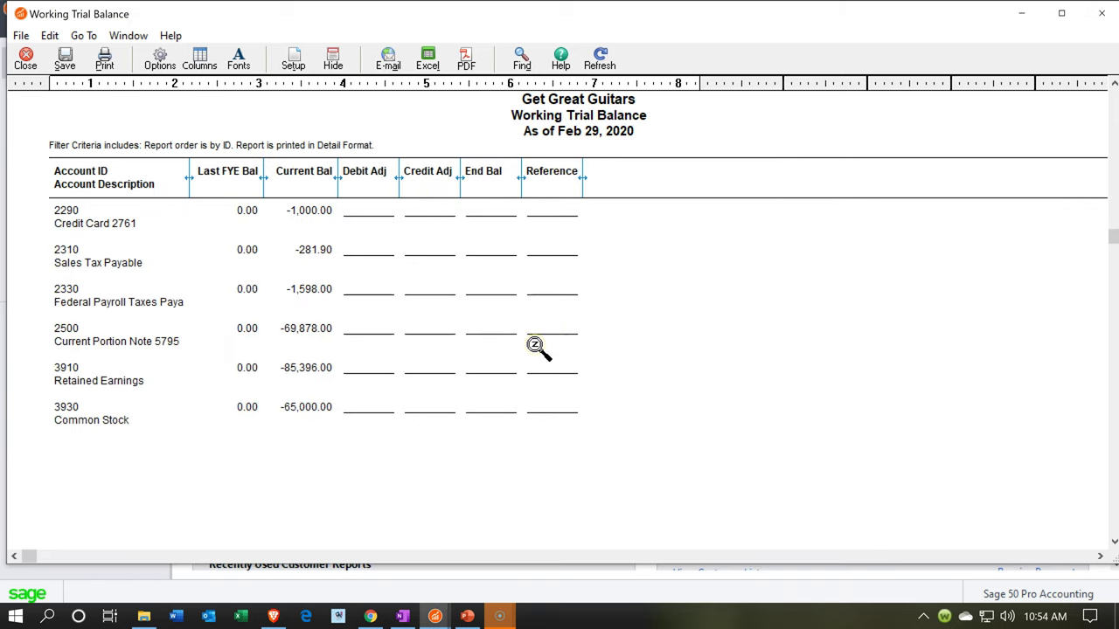
{"action": "scroll", "coordinate": [538, 347], "scroll_direction": "up", "scroll_amount": 8}
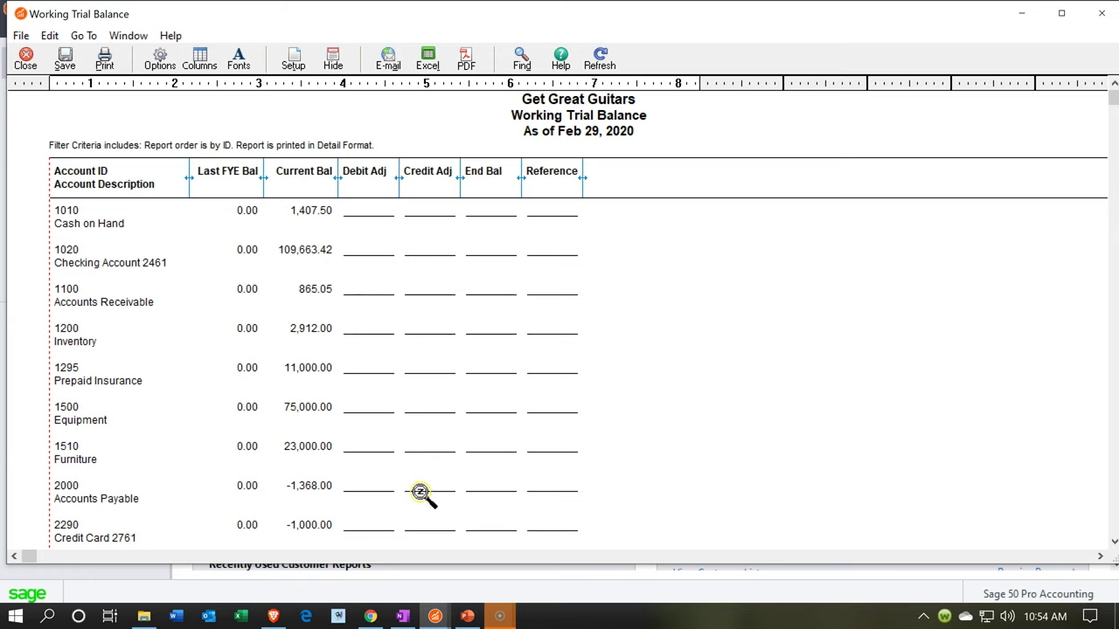
- Open a maximized Account Register from the Banking area and switch its cash account to 1010 Cash on Hand
{"action": "left_click", "coordinate": [434, 616]}
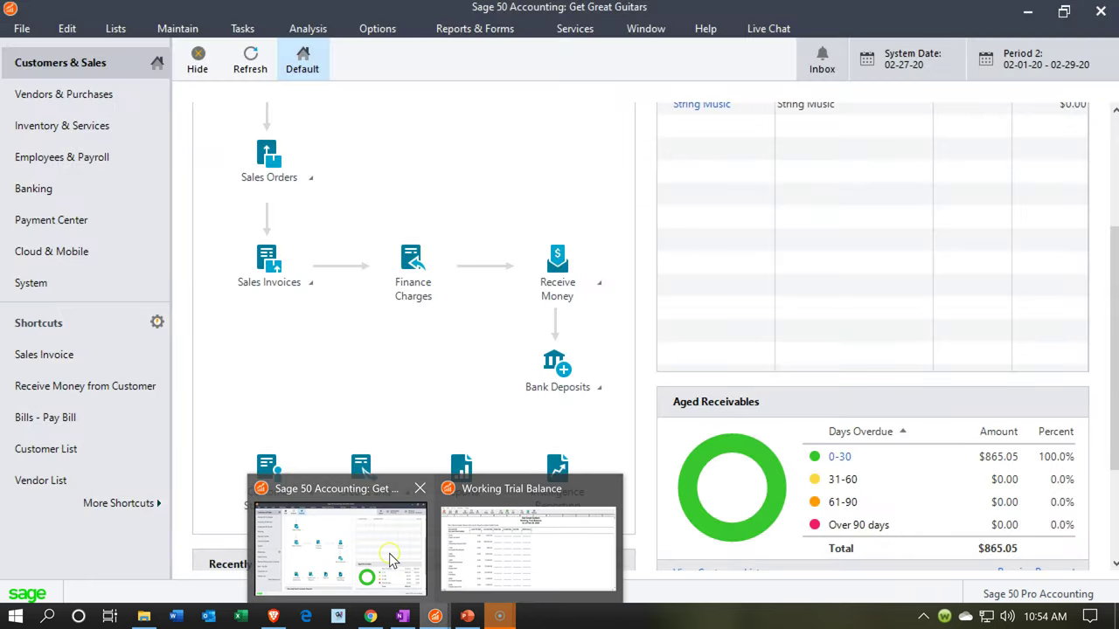
{"action": "left_click", "coordinate": [389, 557]}
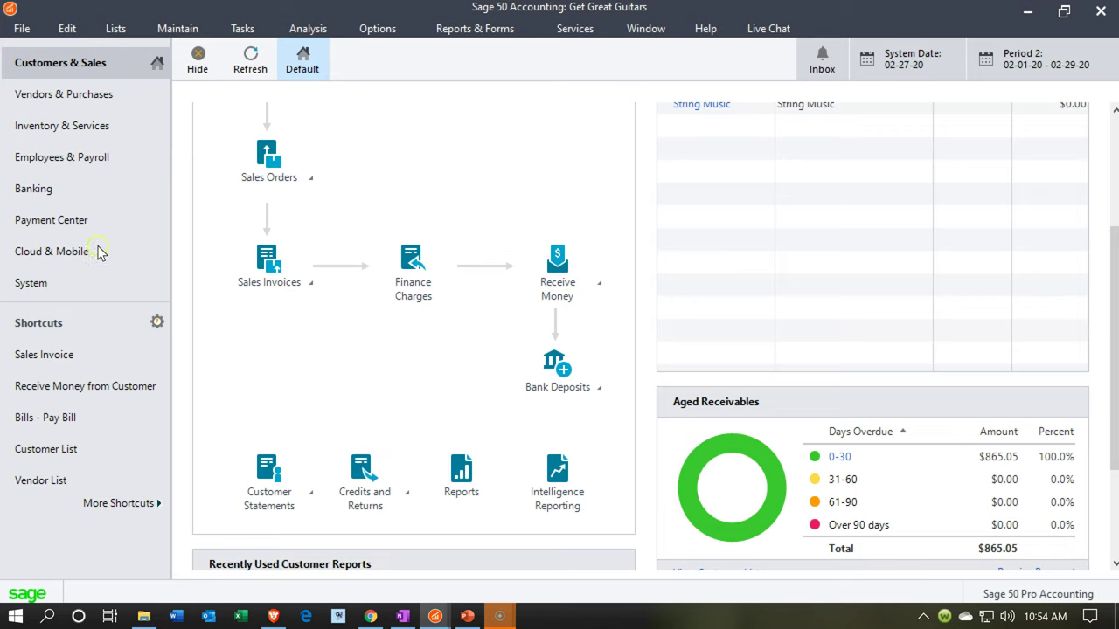
{"action": "left_click", "coordinate": [73, 197]}
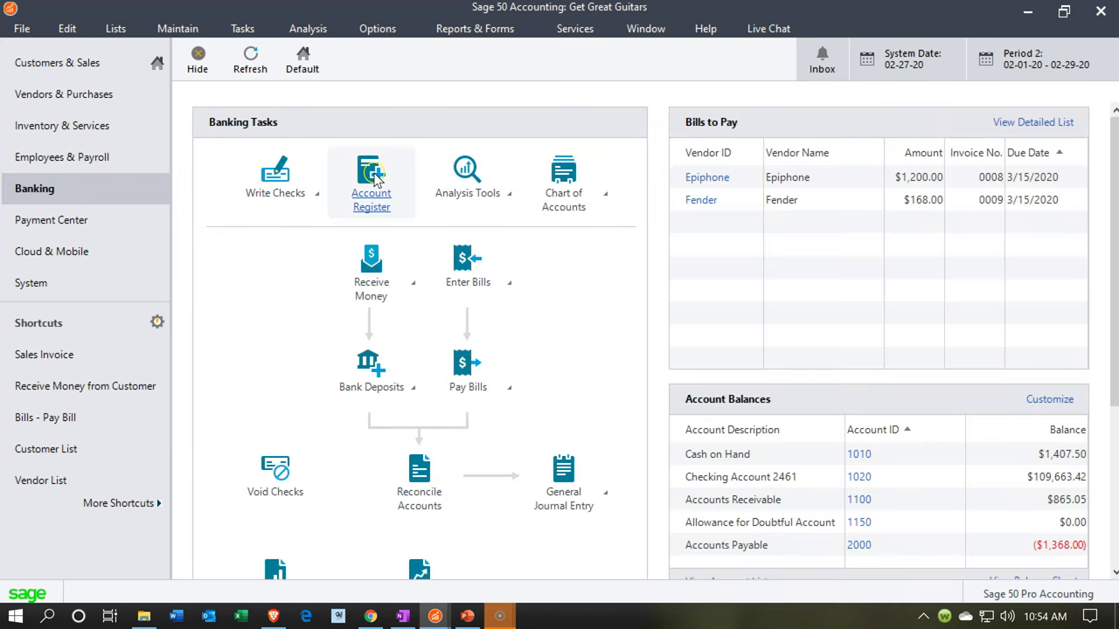
{"action": "left_click", "coordinate": [384, 216]}
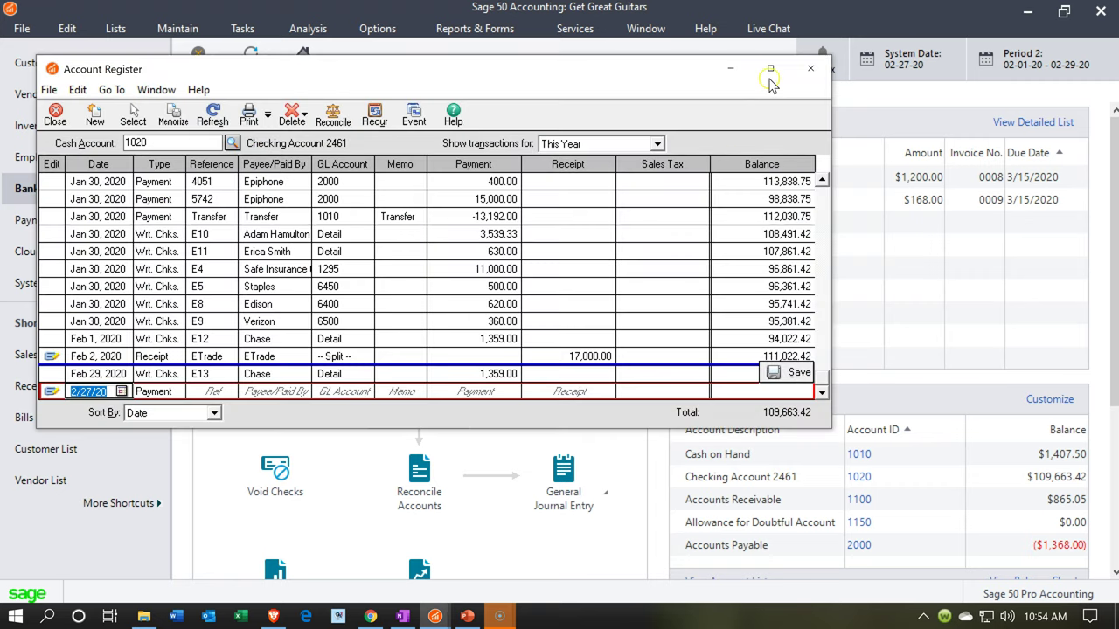
{"action": "double_click", "coordinate": [351, 75]}
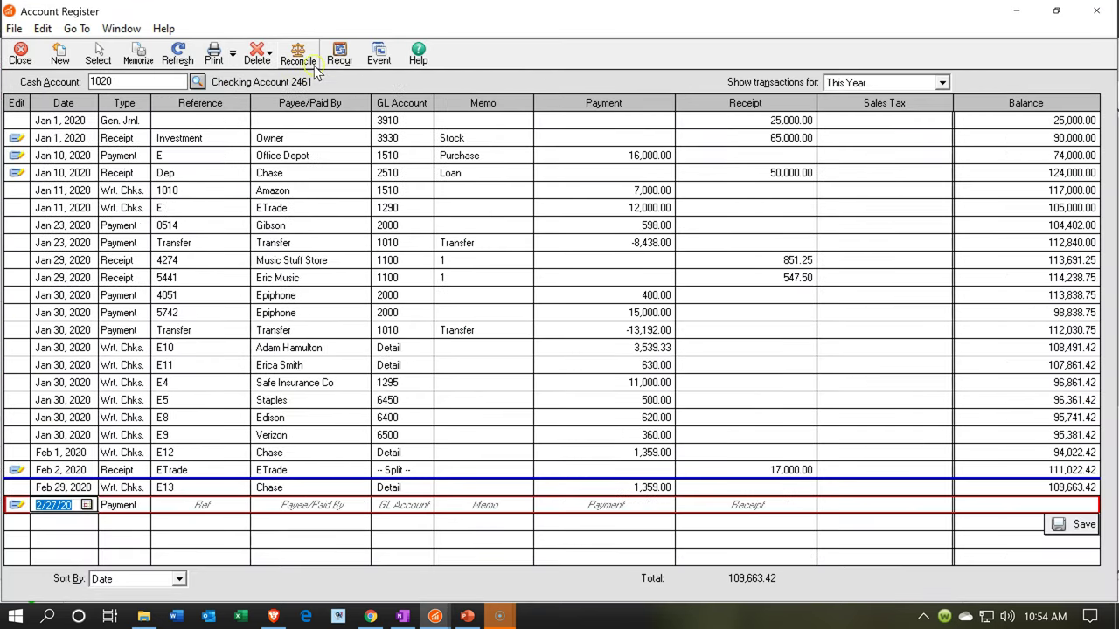
{"action": "left_click", "coordinate": [199, 82]}
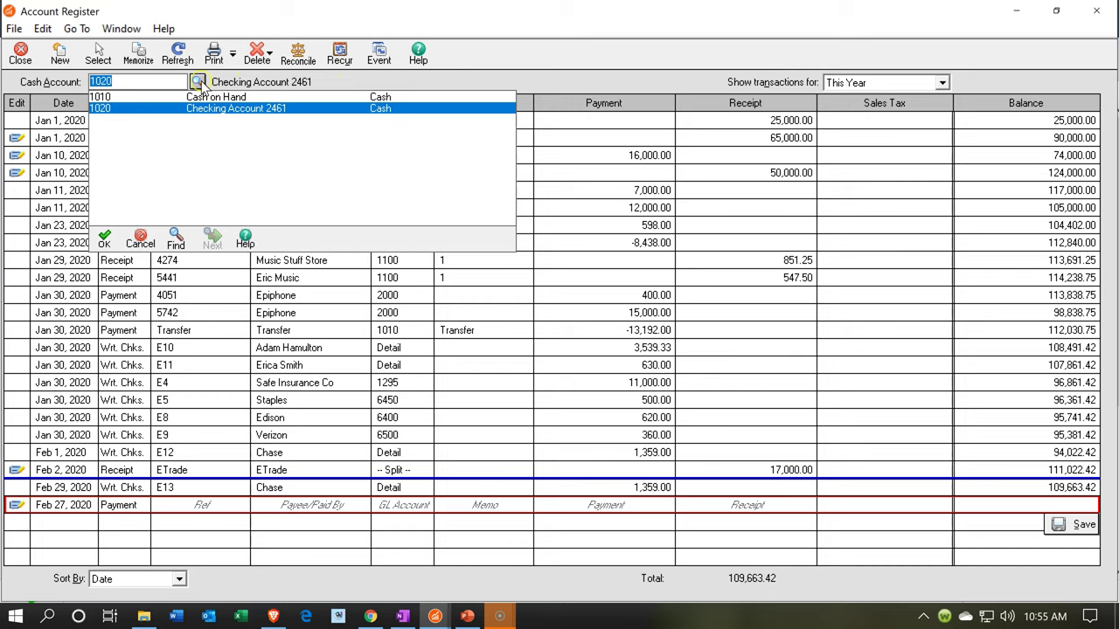
{"action": "double_click", "coordinate": [206, 97]}
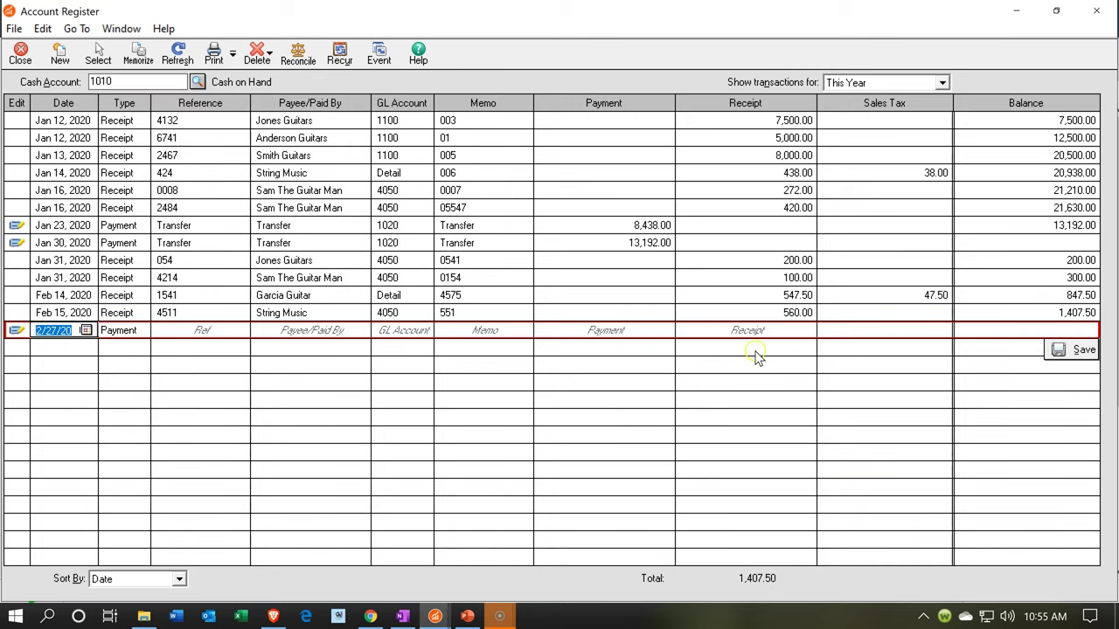
- Date the new register entry Feb 16, 2020 and keep its type as Payment
{"action": "left_click", "coordinate": [931, 331]}
{"action": "left_click", "coordinate": [173, 398]}
{"action": "key", "text": "minus"}
{"action": "key", "text": "minus"}
{"action": "key", "text": "minus"}
{"action": "key", "text": "minus"}
{"action": "key", "text": "minus"}
{"action": "key", "text": "minus"}
{"action": "key", "text": "Tab"}
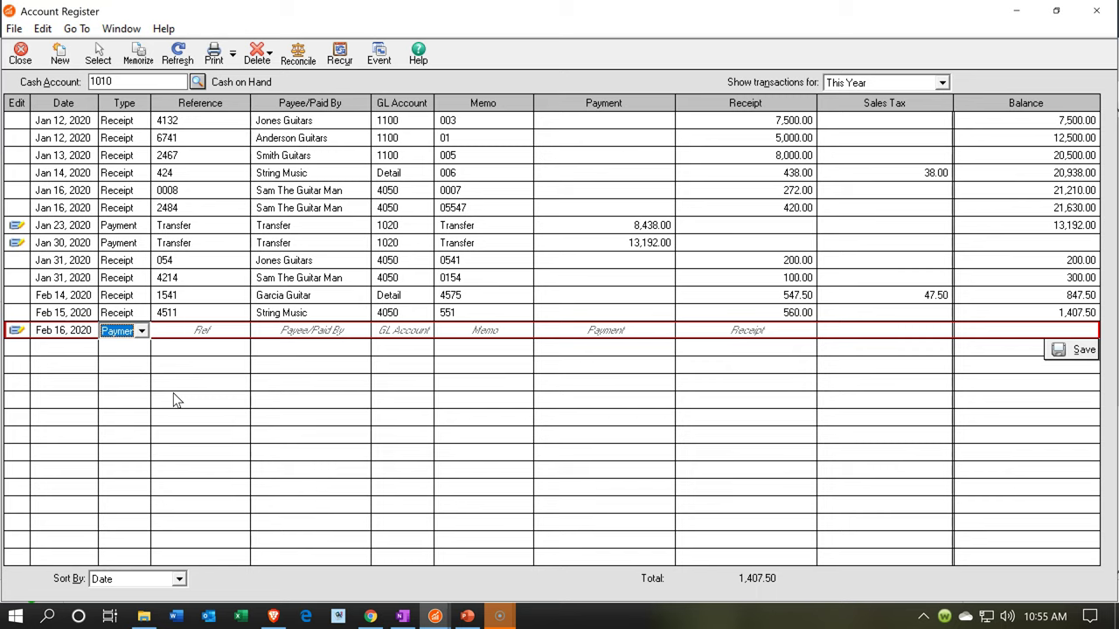
{"action": "key", "text": "Tab"}
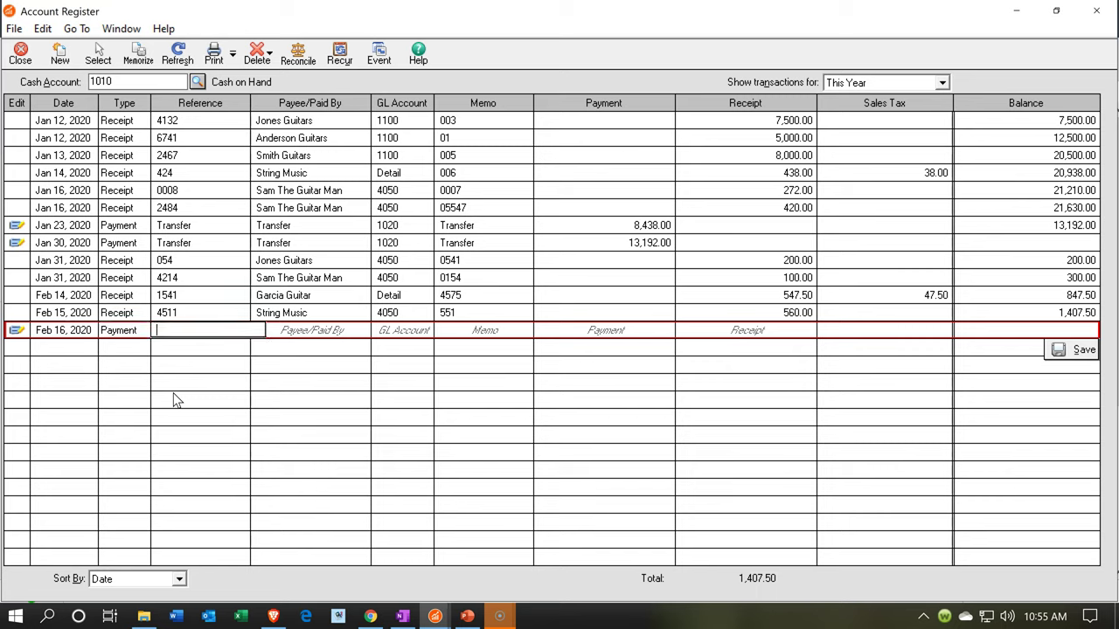
- Enter Transfer as both the reference and the payee of the Feb 16 register entry
{"action": "type", "text": "Transfer"}
{"action": "key", "text": "Tab"}
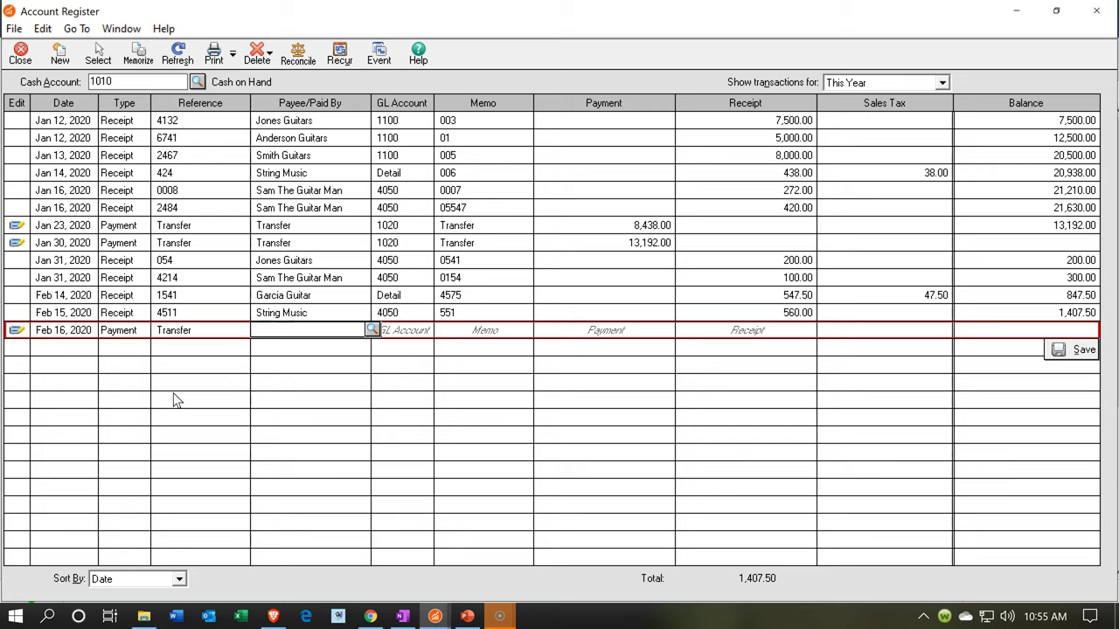
{"action": "type", "text": "Tran"}
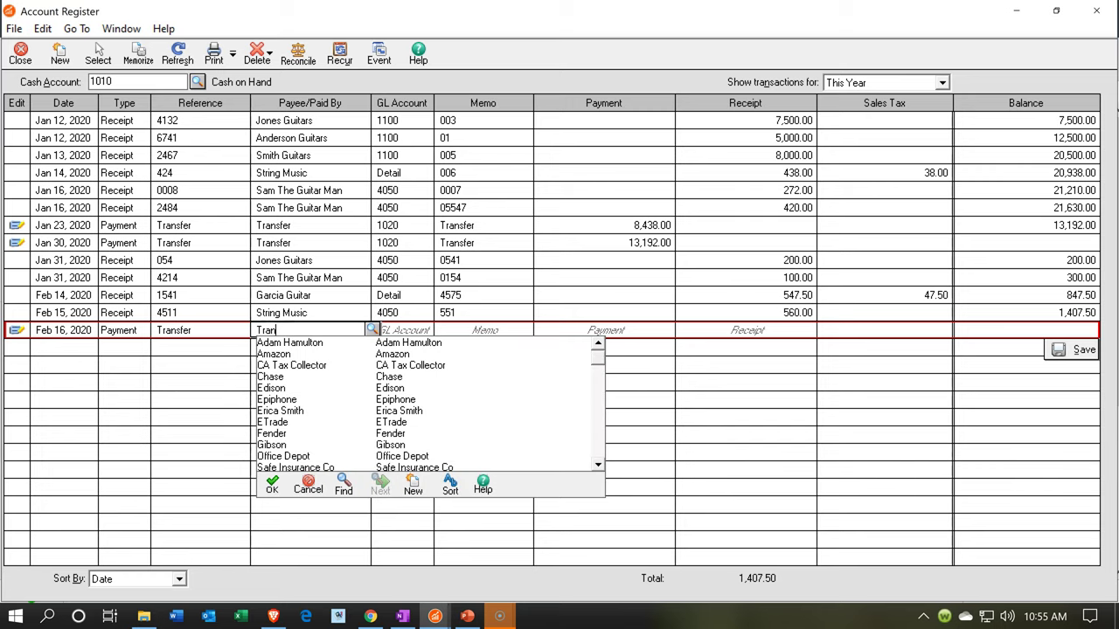
{"action": "type", "text": "sfer"}
{"action": "key", "text": "Tab"}
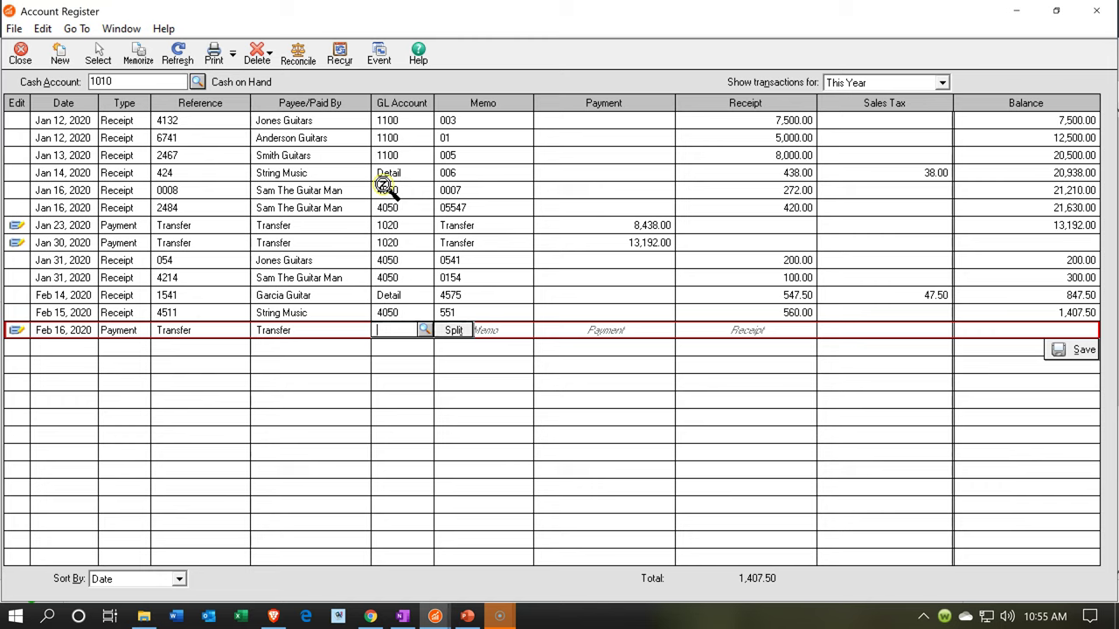
- Assign GL account 1020 Checking Account 2461 to the entry and enter Transfer as the memo
{"action": "type", "text": "1020"}
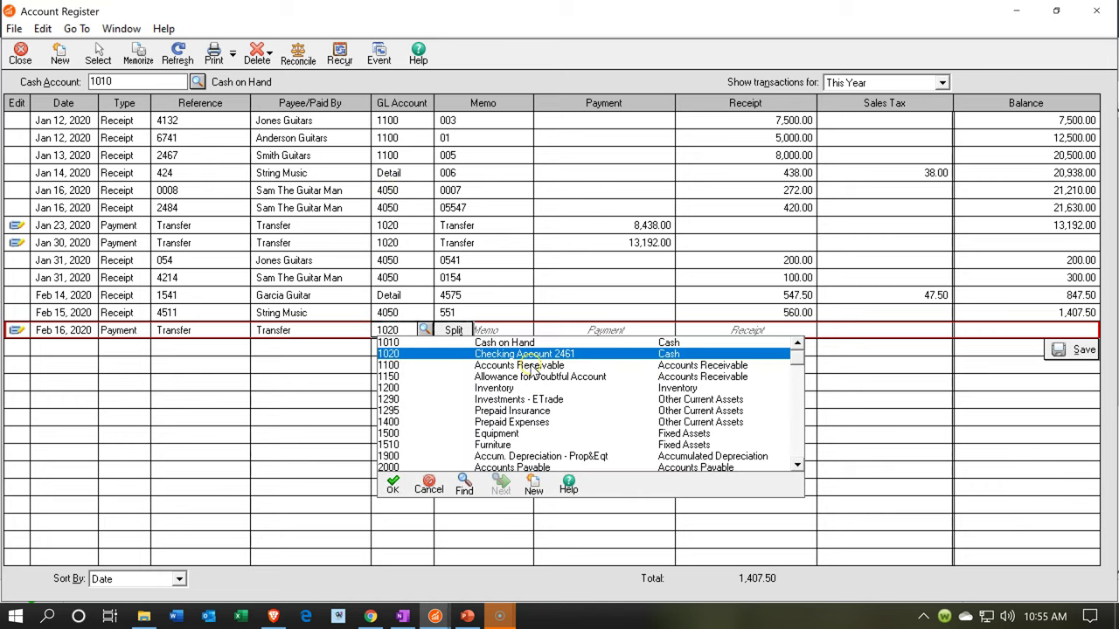
{"action": "key", "text": "Return"}
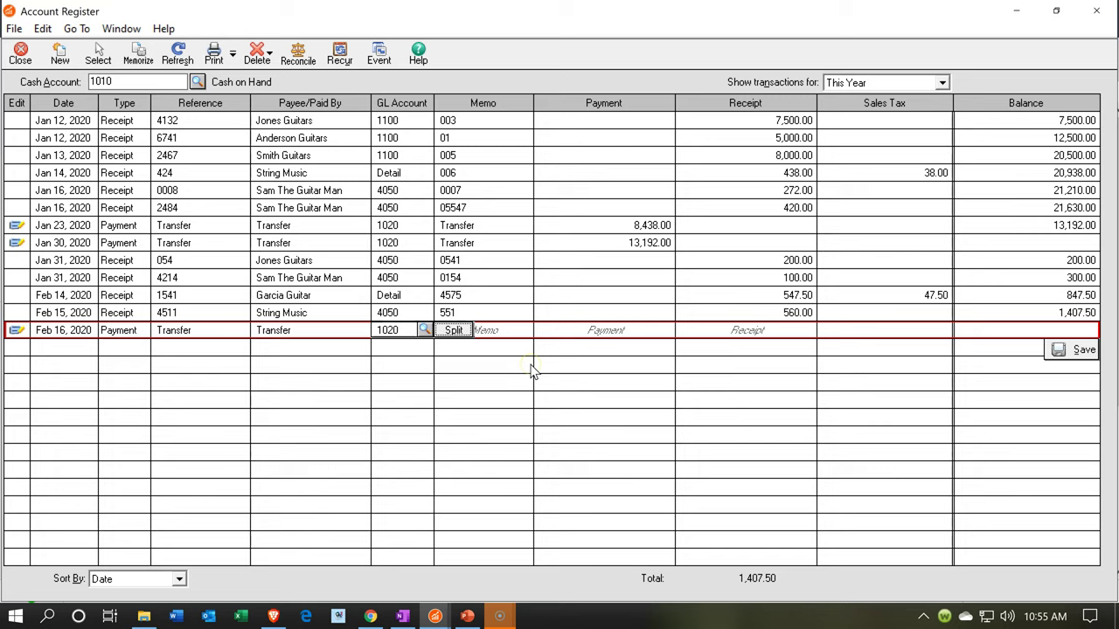
{"action": "key", "text": "Tab"}
{"action": "type", "text": "Transfer"}
{"action": "key", "text": "Tab"}
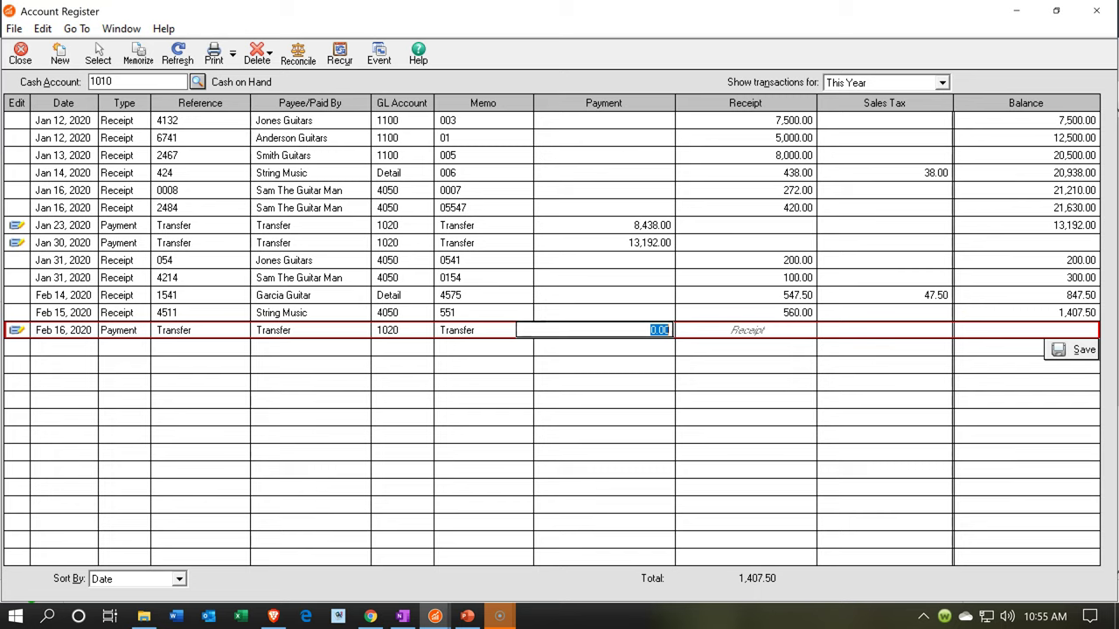
- Set the transfer's payment amount to 1,407.50 and save the register entry
{"action": "type", "text": "1407.50"}
{"action": "key", "text": "Return"}
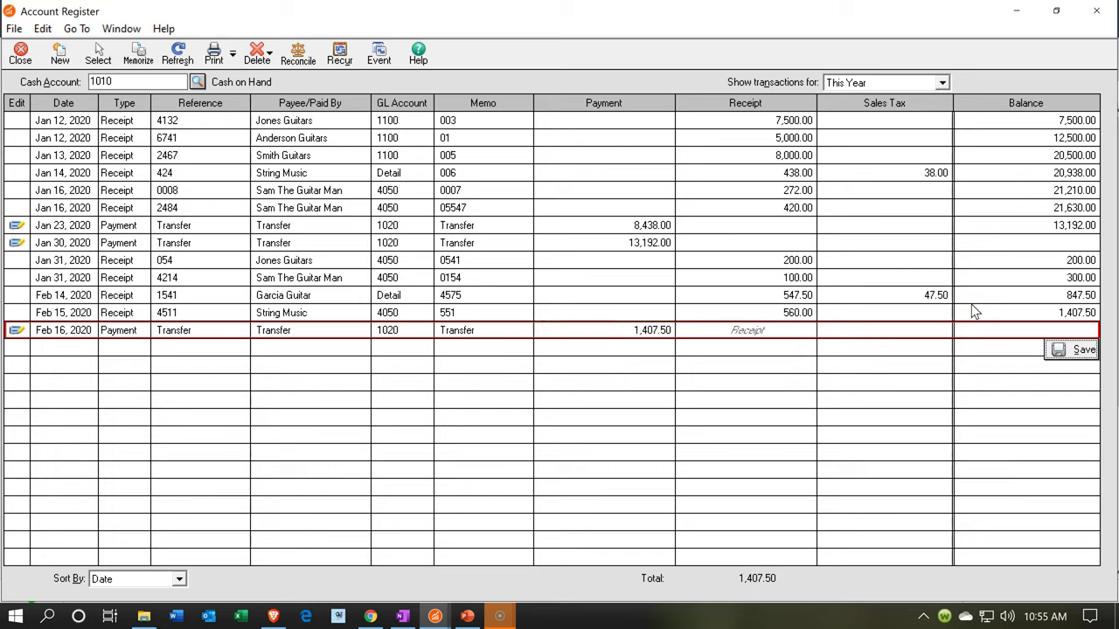
{"action": "key", "text": "Return"}
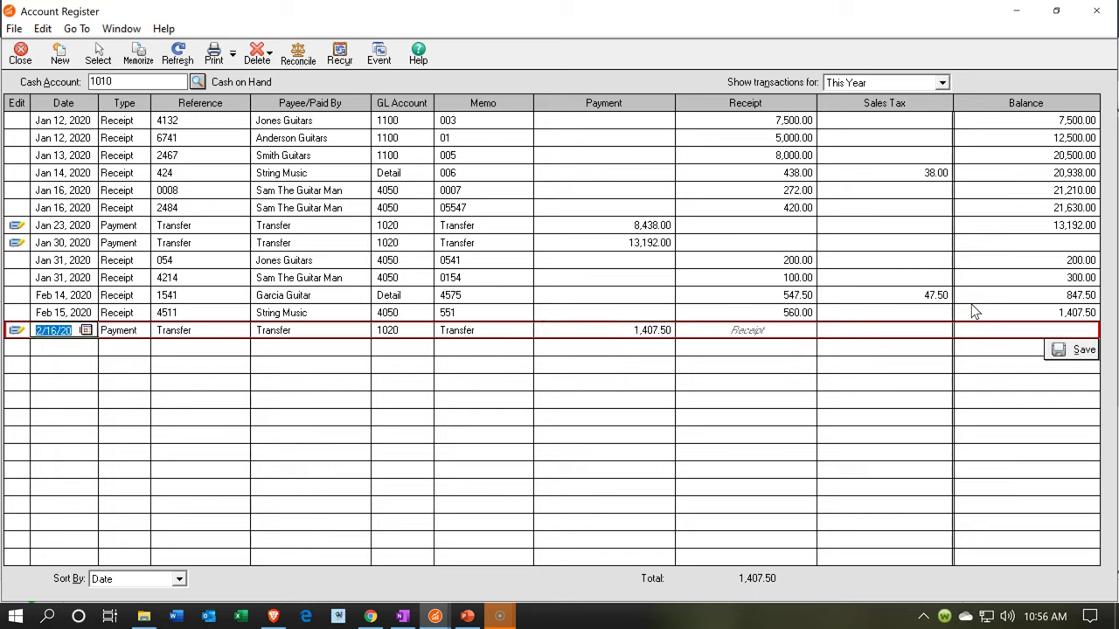
{"action": "left_click", "coordinate": [1078, 351]}
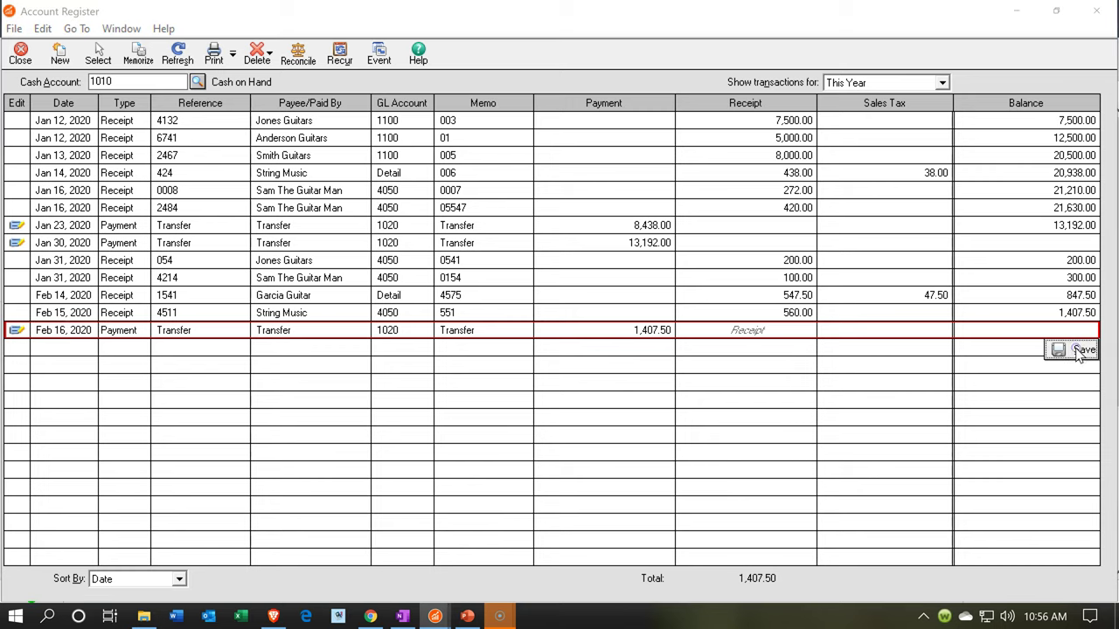
- Return to the Working Trial Balance report as of Feb 29, 2020 to review the account balances
{"action": "left_click", "coordinate": [627, 373]}
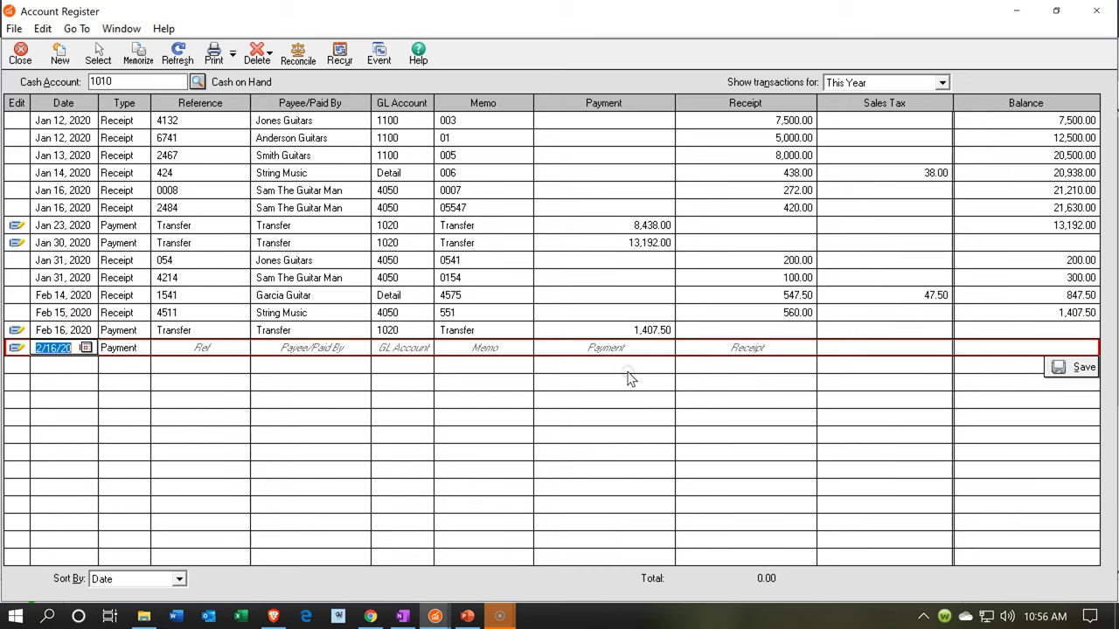
{"action": "left_click", "coordinate": [1008, 378]}
{"action": "mouse_move", "coordinate": [435, 616]}
{"action": "left_click", "coordinate": [405, 479]}
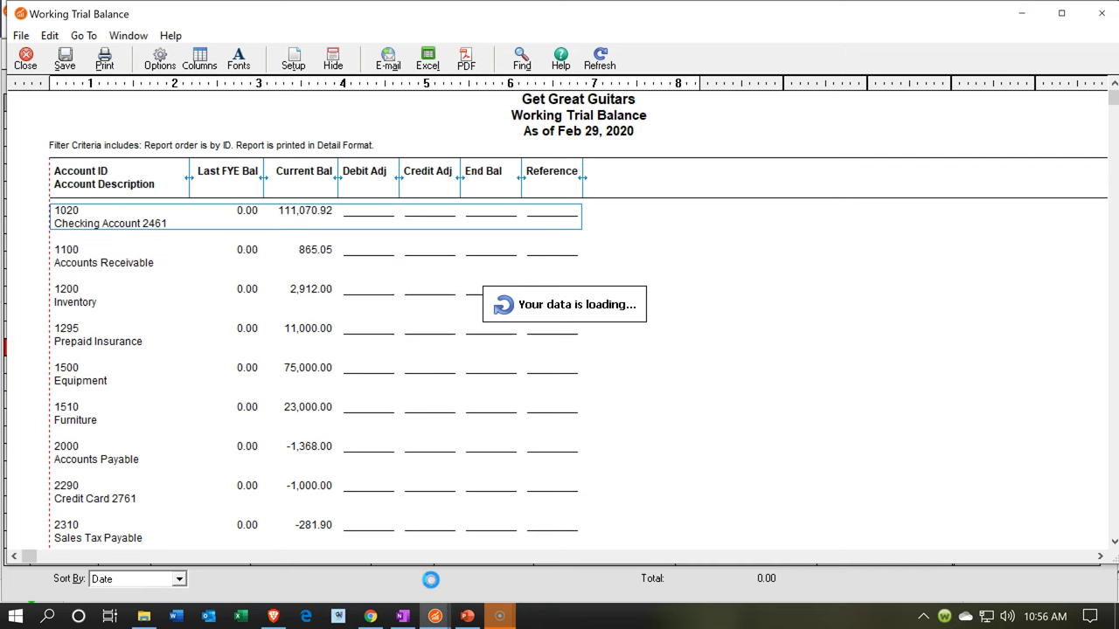
{"action": "left_click", "coordinate": [354, 354]}
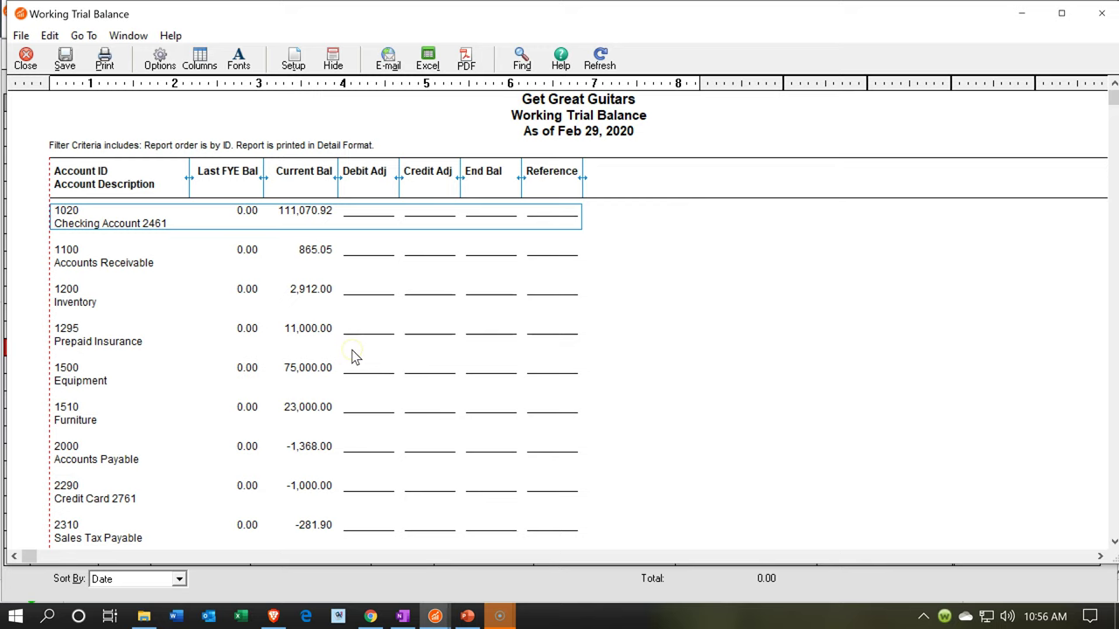
- Drill down into the 1020 checking account balance and locate the 2/16/20 Transfer debit in its general ledger detail
{"action": "double_click", "coordinate": [306, 206]}
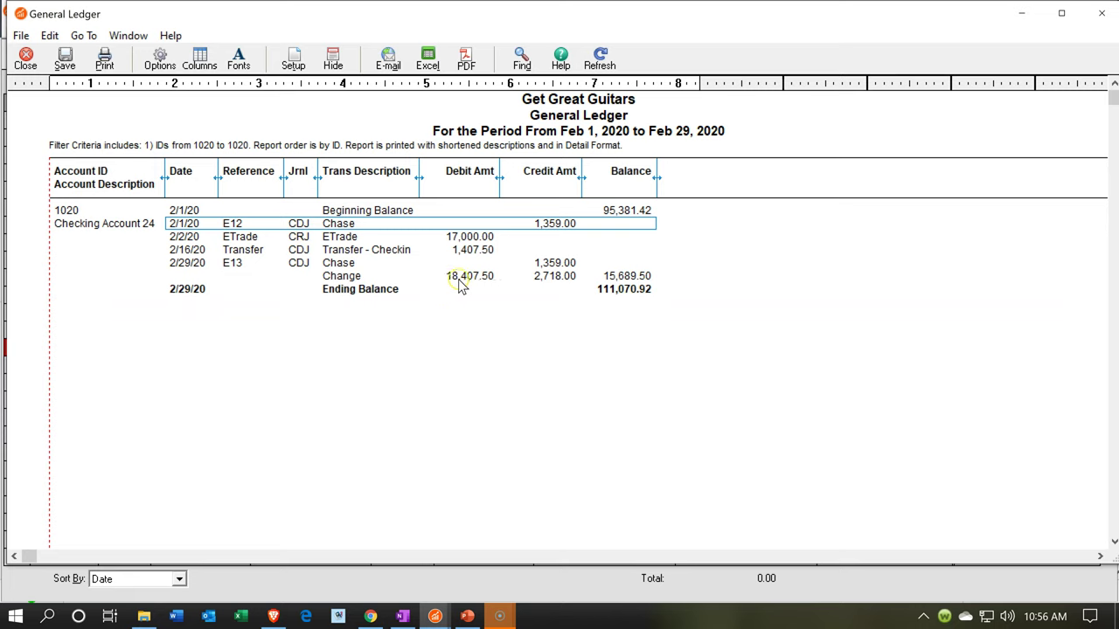
{"action": "left_click", "coordinate": [460, 278]}
{"action": "left_click", "coordinate": [478, 249]}
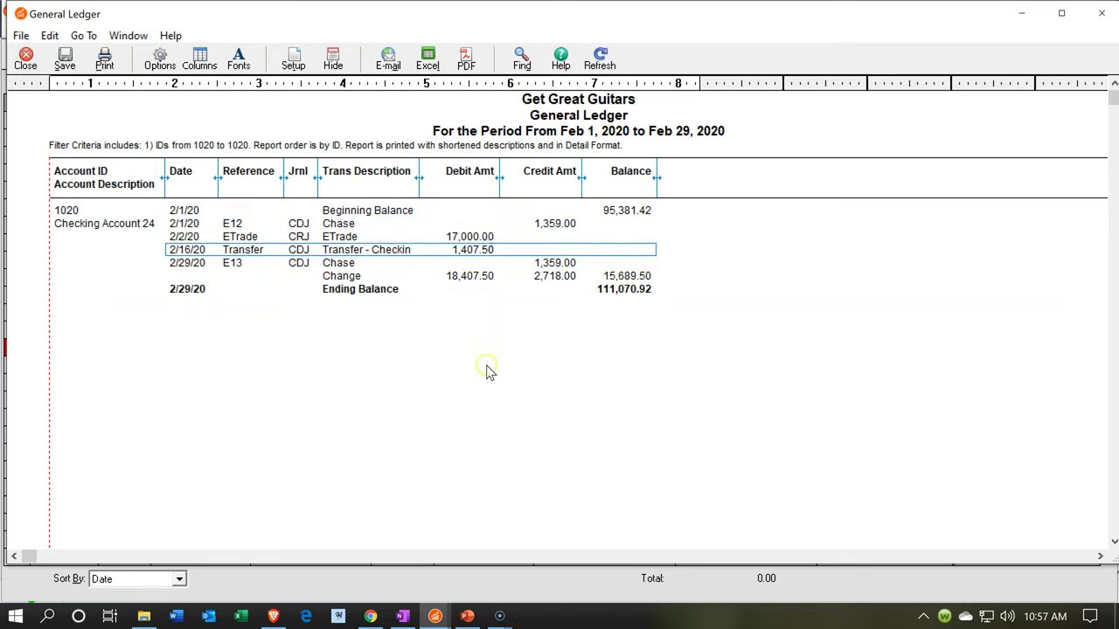
- View the source entry of the 2/16/20 transfer, and close the register and ledger detail to return to the trial balance
{"action": "double_click", "coordinate": [461, 253]}
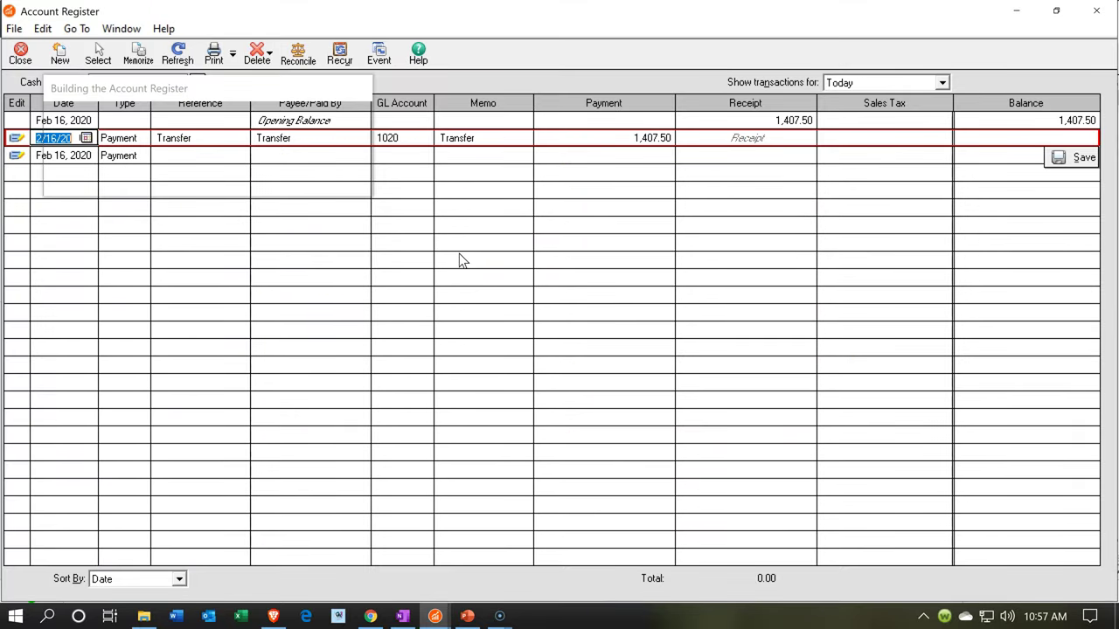
{"action": "left_click", "coordinate": [1088, 10]}
{"action": "left_click", "coordinate": [1094, 12]}
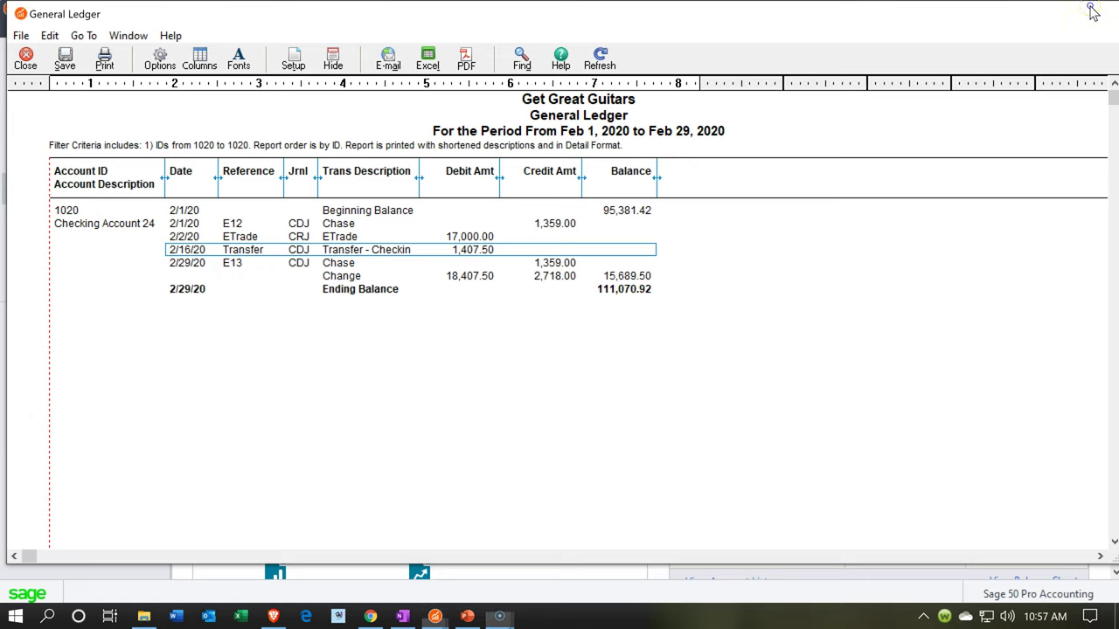
{"action": "left_click", "coordinate": [1094, 12]}
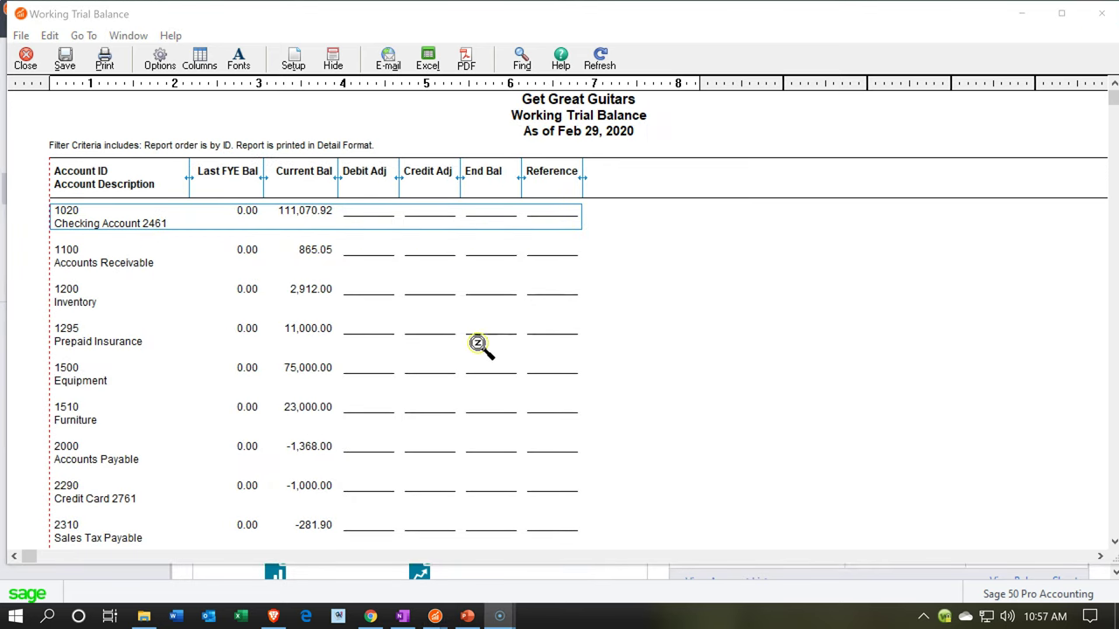
- Modify the Working Trial Balance report options to include accounts with zero amounts
{"action": "left_click", "coordinate": [163, 61]}
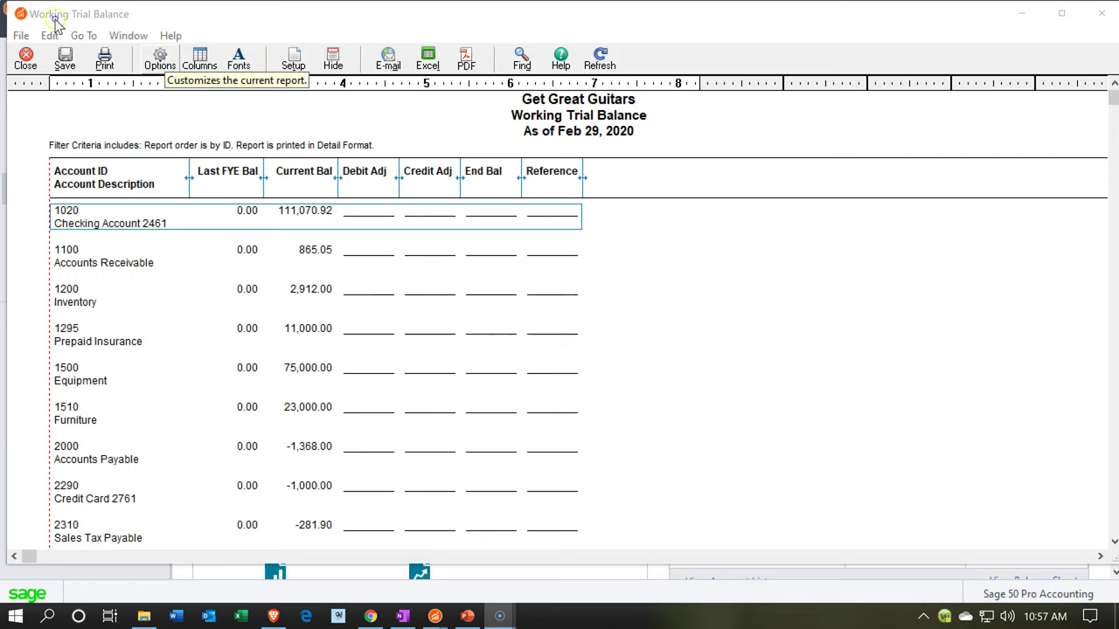
{"action": "left_click", "coordinate": [161, 60]}
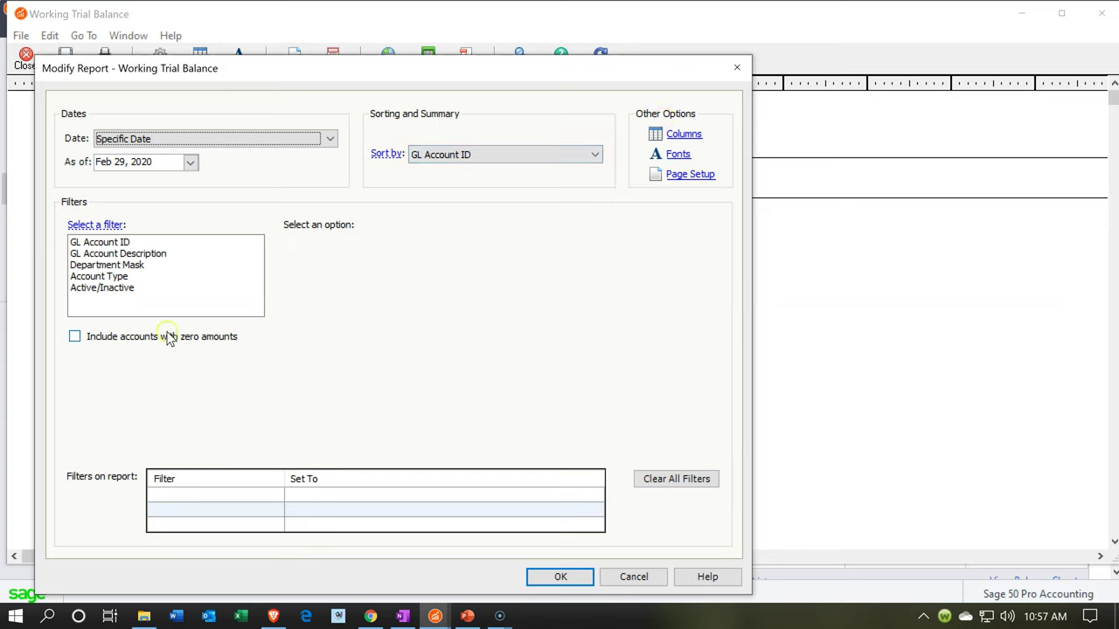
{"action": "left_click", "coordinate": [114, 345]}
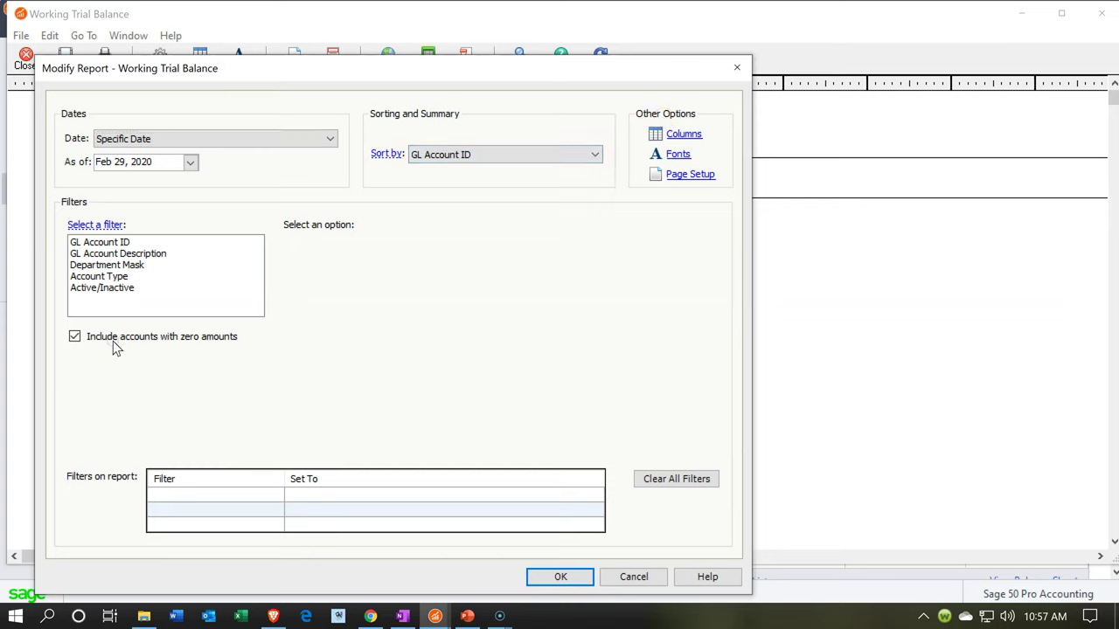
{"action": "left_click", "coordinate": [565, 580]}
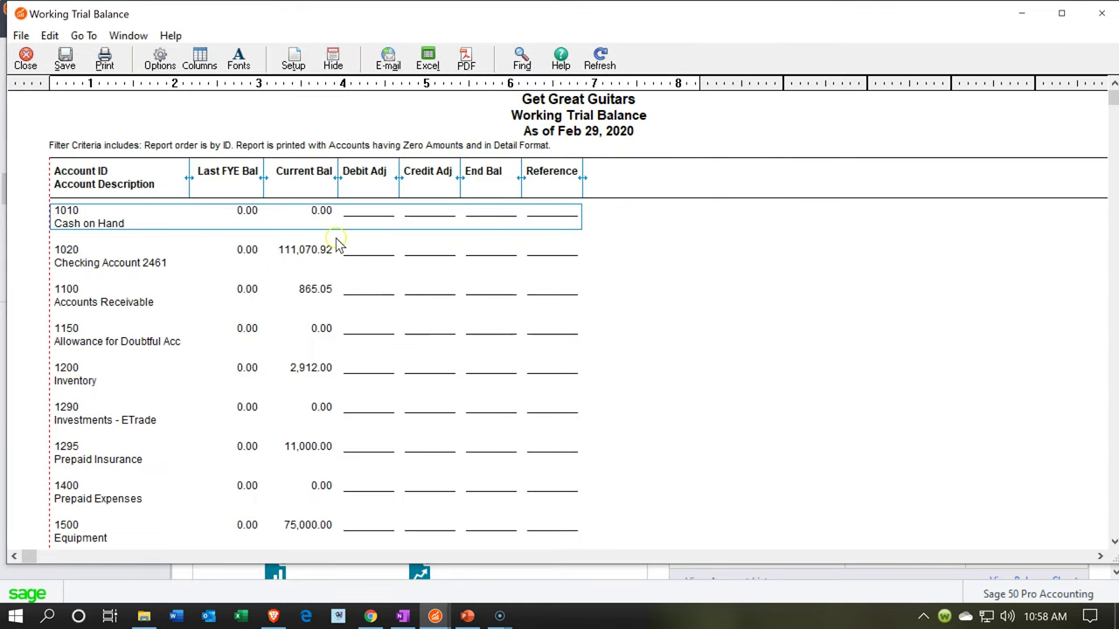
- Examine the 2/16/20 Transfer credit in the general ledger detail of 1010 Cash on Hand and return to the trial balance
{"action": "double_click", "coordinate": [313, 211]}
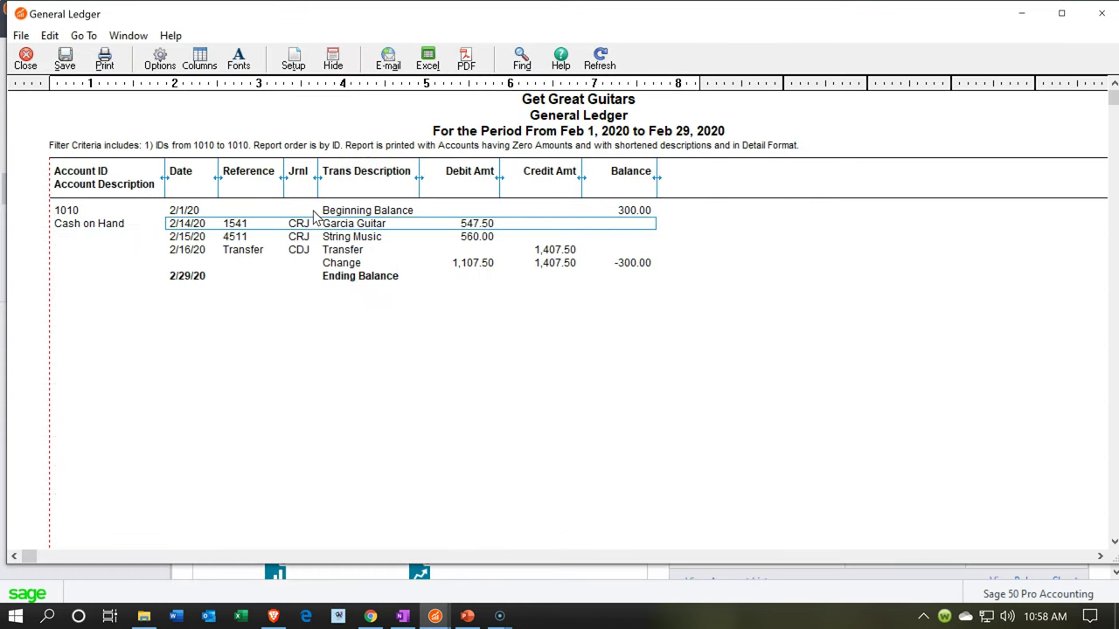
{"action": "left_click", "coordinate": [559, 250]}
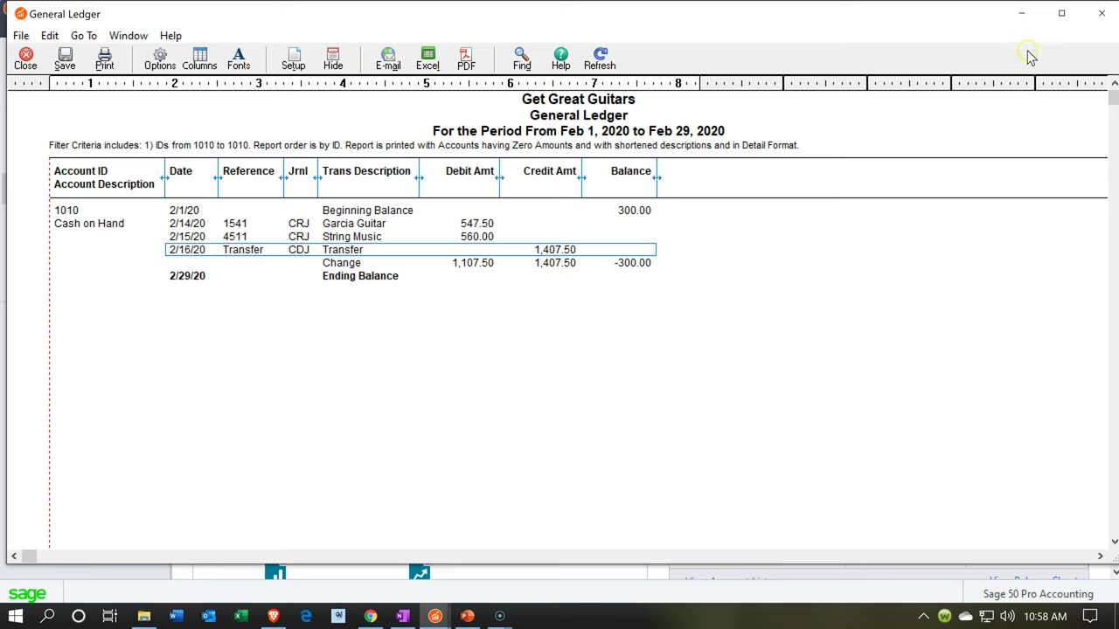
{"action": "left_click", "coordinate": [1097, 18]}
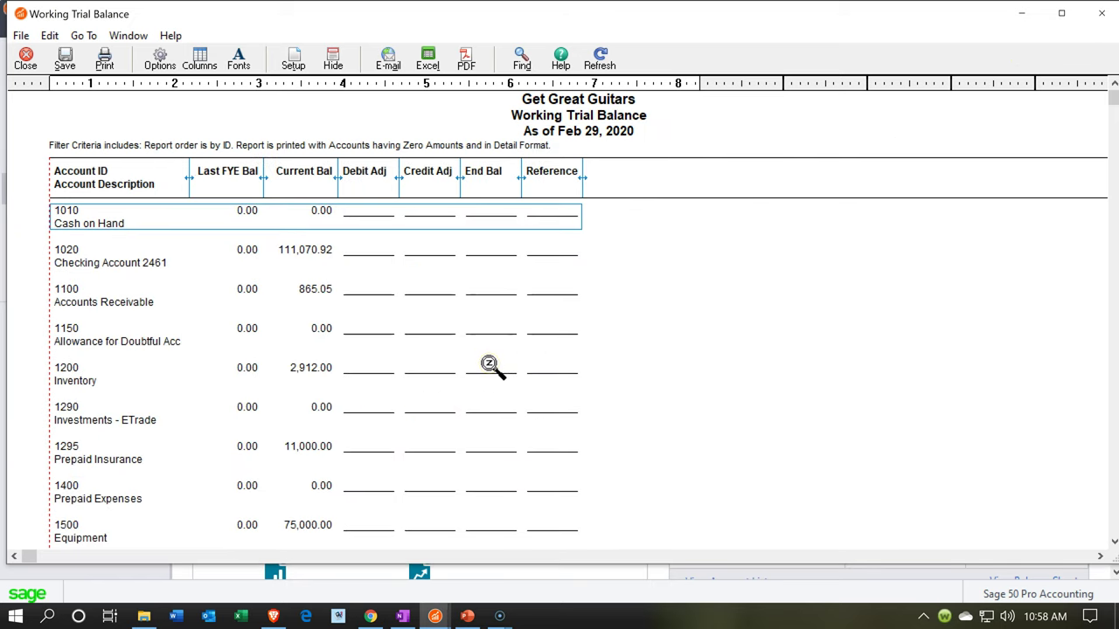